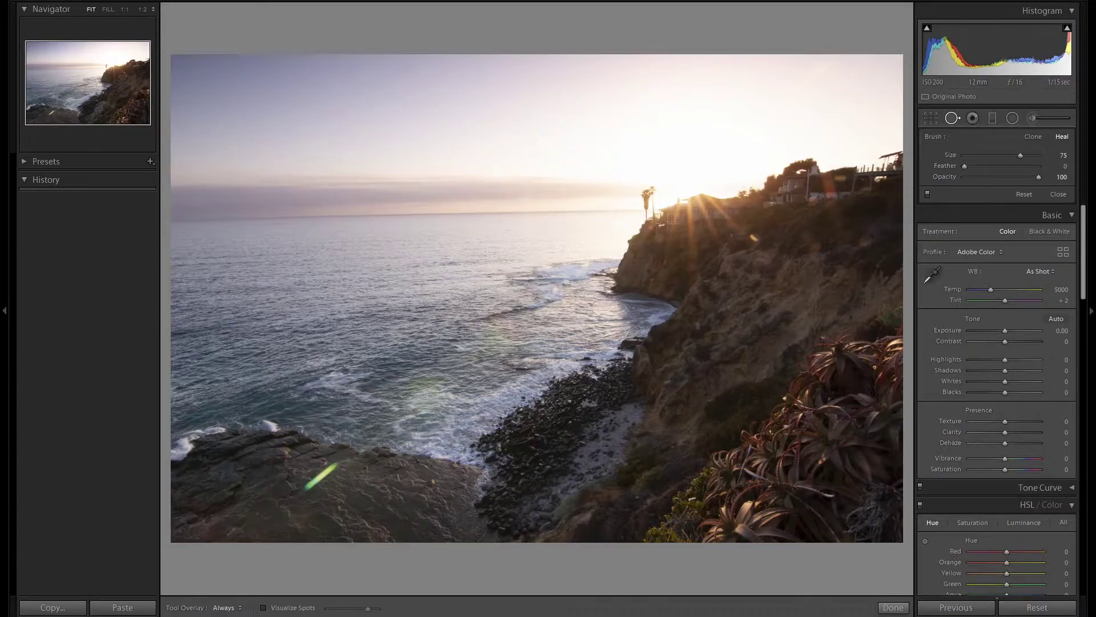
# Turn on Constrain Crop and straighten the horizon by setting the Transform rotation to +1.2
pyautogui.scroll(-15, 1016, 373)
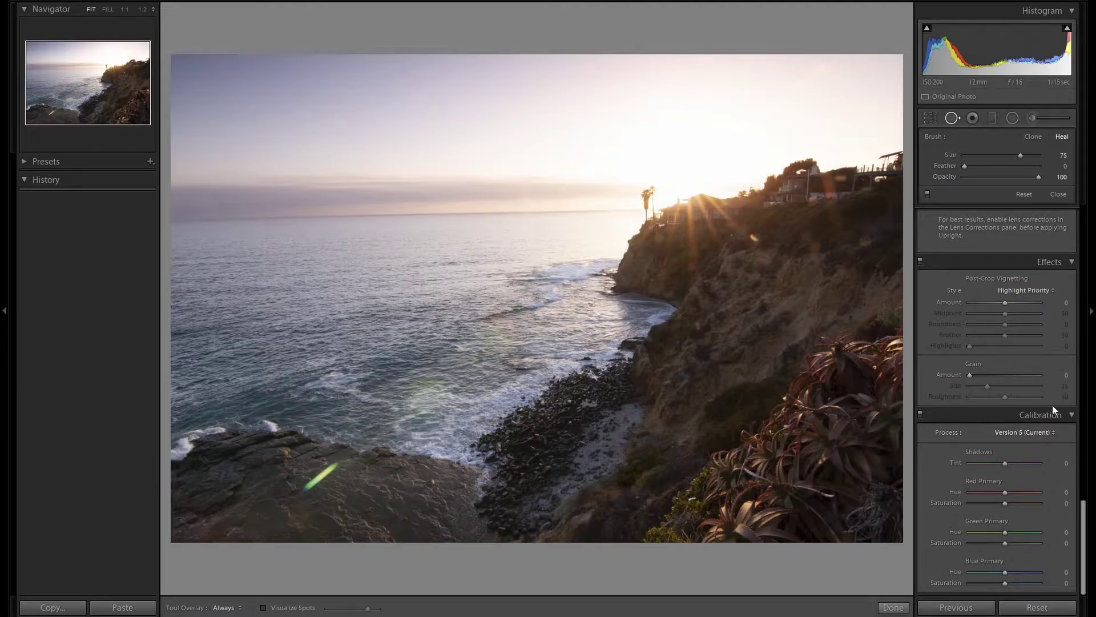
pyautogui.scroll(3, 1053, 405)
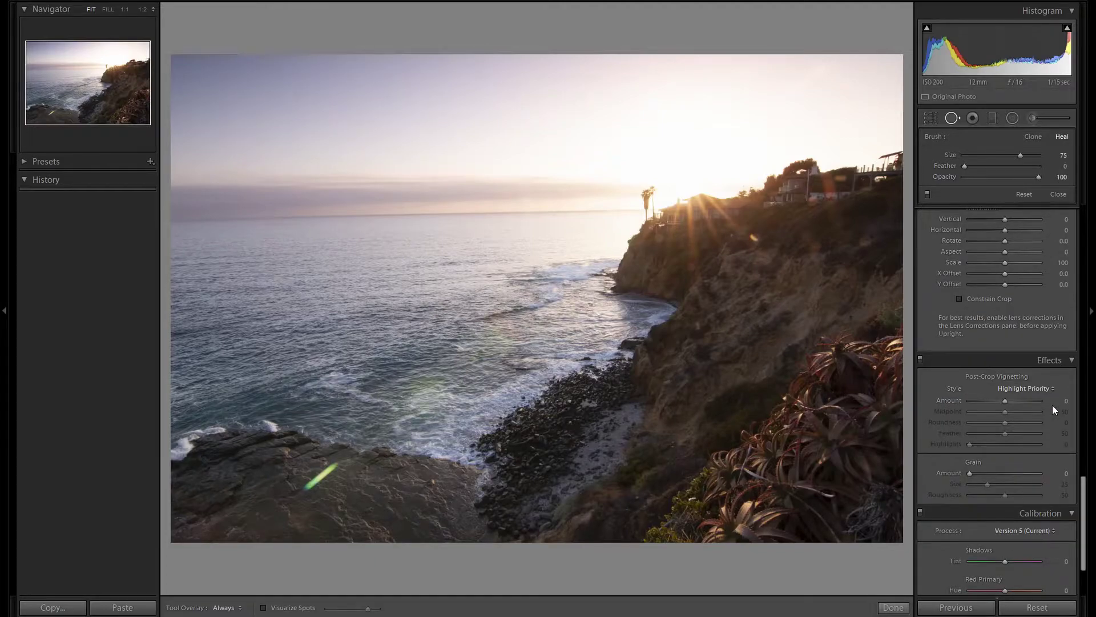
pyautogui.scroll(3, 1053, 405)
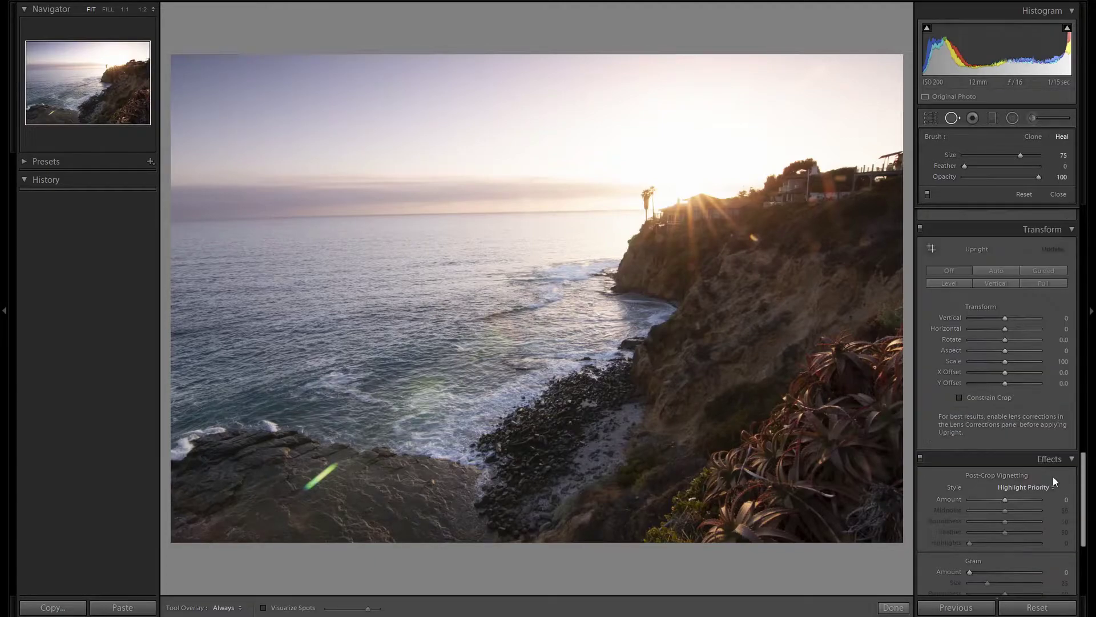
pyautogui.click(1009, 399)
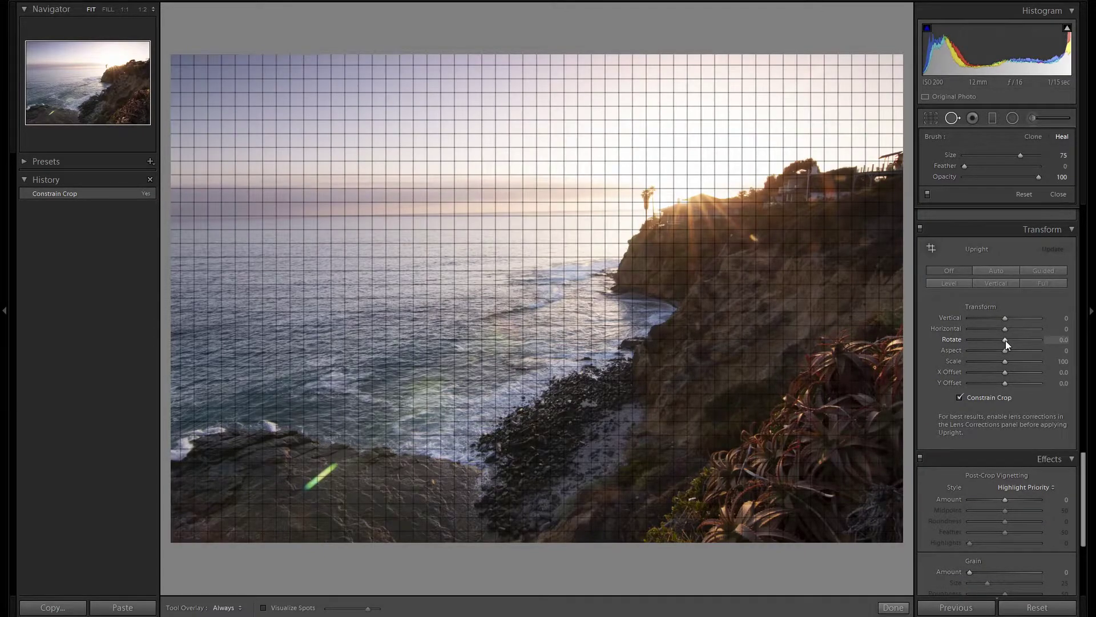
pyautogui.moveTo(1006, 341); pyautogui.dragTo(1007, 341)
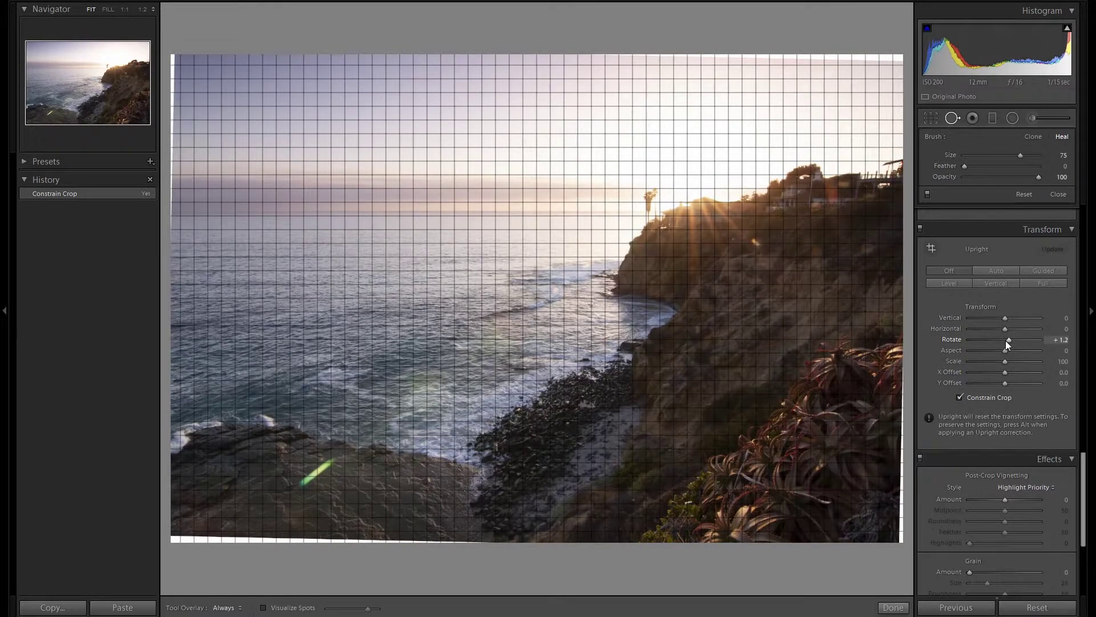
pyautogui.moveTo(1007, 341); pyautogui.dragTo(1006, 341)
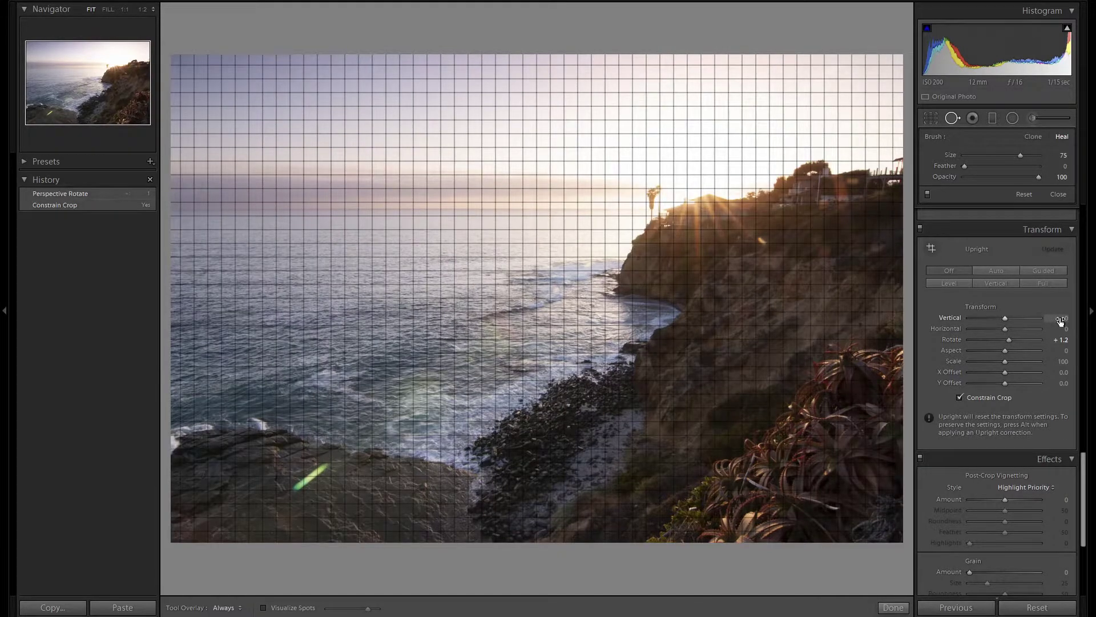
# Close the spot removal tool and enable chromatic aberration removal and lens profile corrections
pyautogui.scroll(3, 1060, 318)
pyautogui.click(952, 117)
pyautogui.scroll(3, 1051, 354)
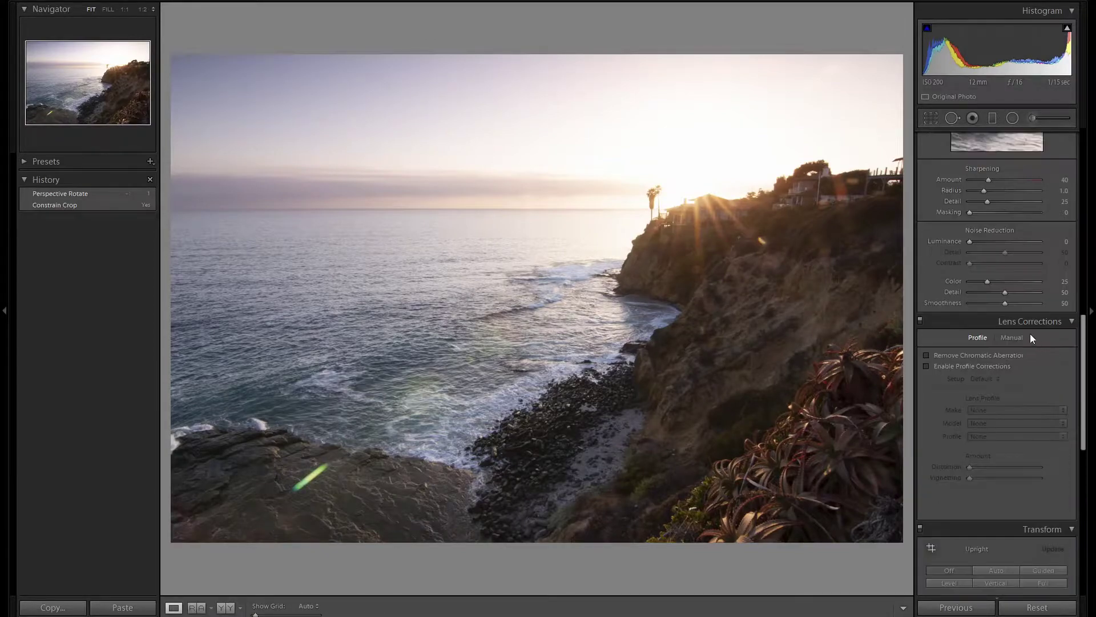
pyautogui.click(1025, 356)
pyautogui.click(1003, 364)
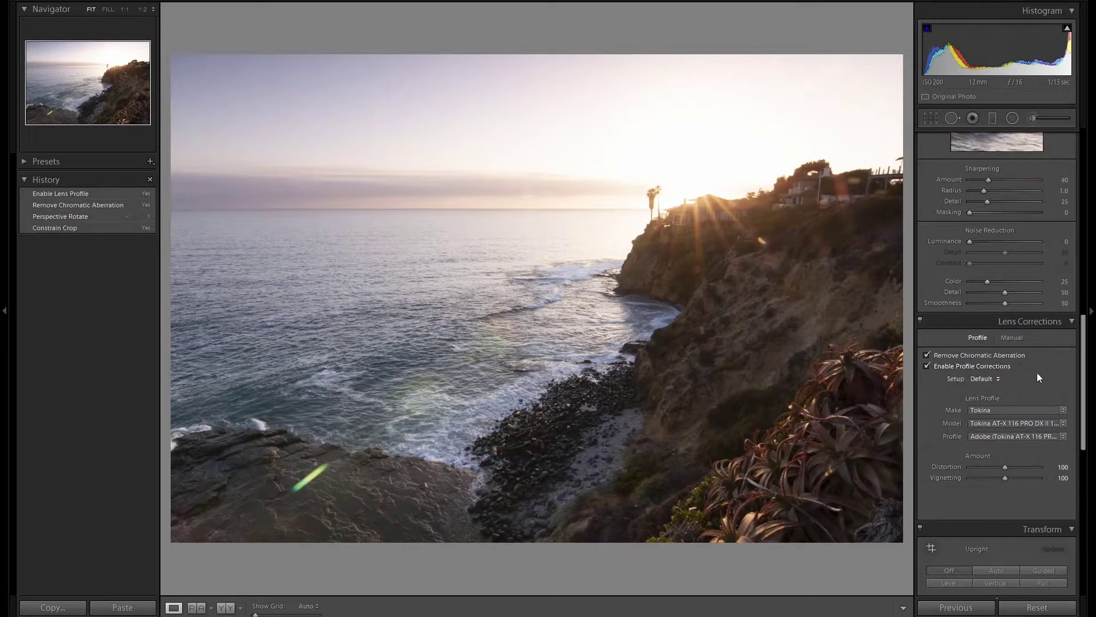
# Sharpen the photo with an amount of 100 and edge masking of 40
pyautogui.scroll(2, 1068, 378)
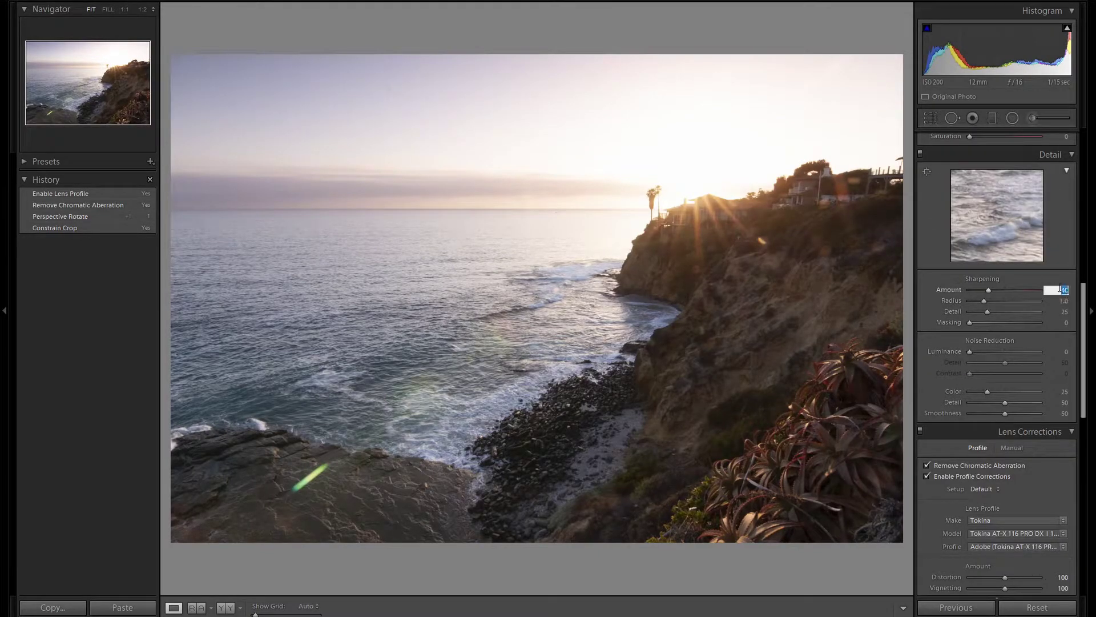
pyautogui.write('100')
pyautogui.press('Return')
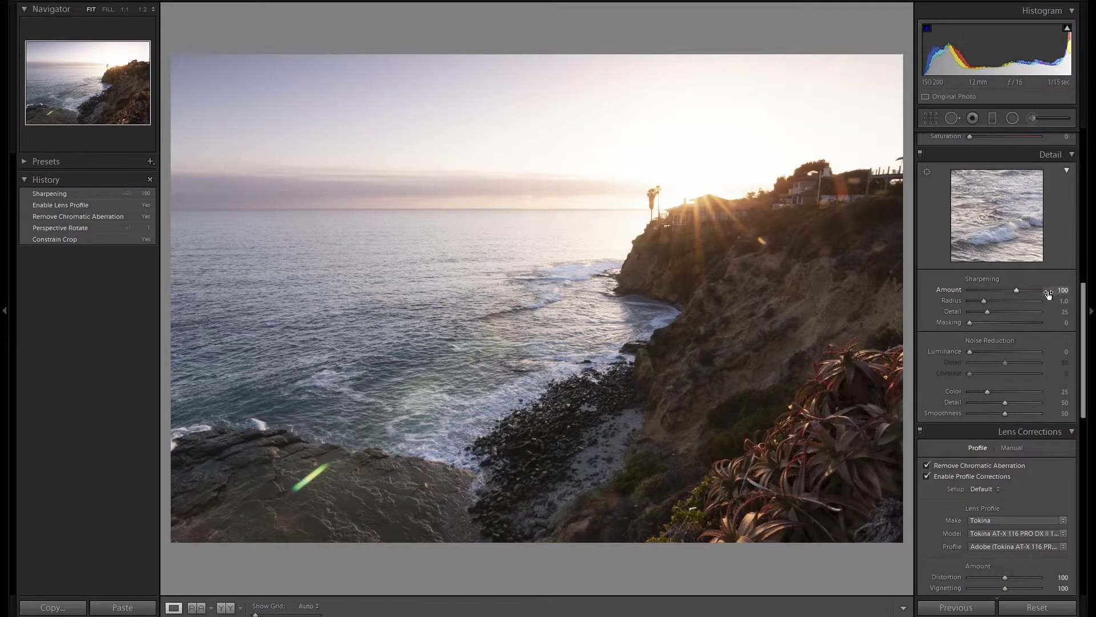
pyautogui.press('alt')
pyautogui.moveTo(968, 324); pyautogui.dragTo(967, 324)
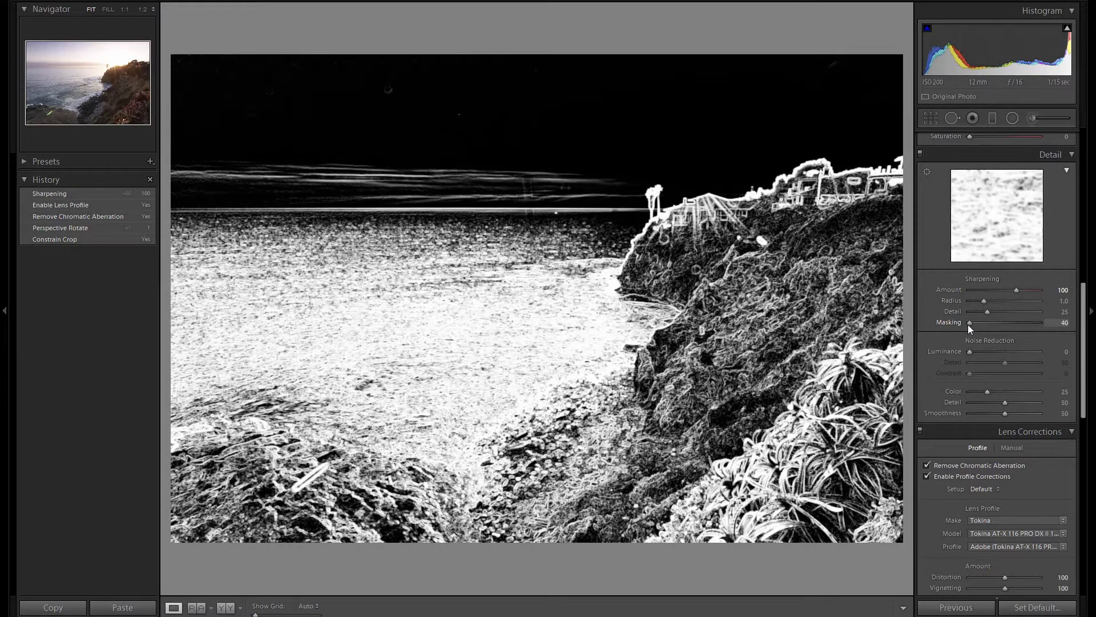
pyautogui.moveTo(968, 324); pyautogui.dragTo(968, 324)
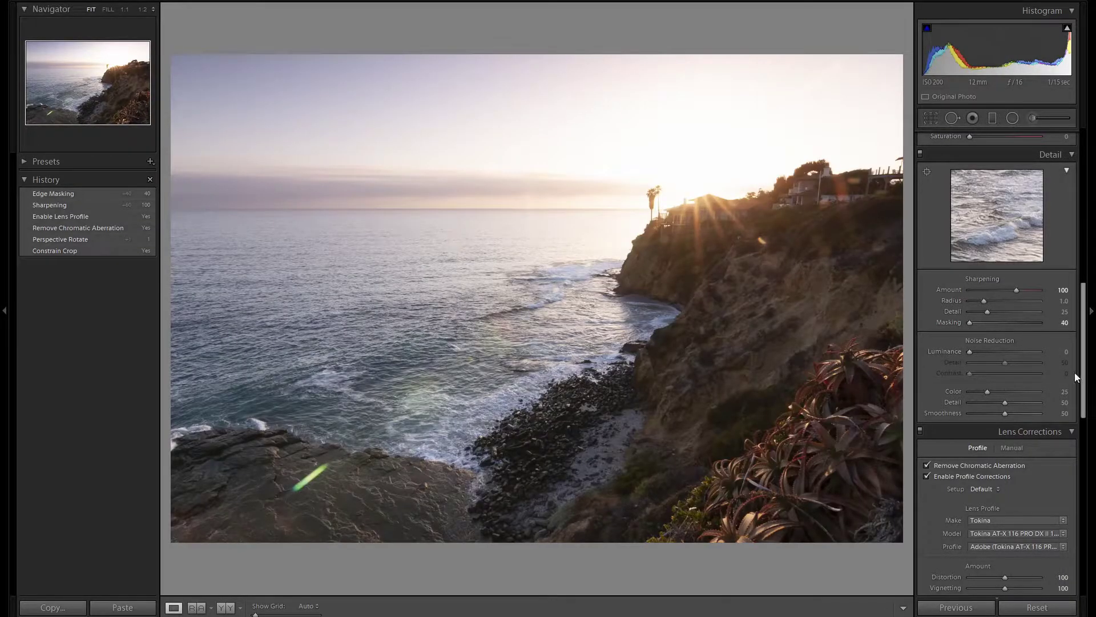
# Set the basic tone Highlights to -100 and Shadows to +30
pyautogui.scroll(6, 1076, 374)
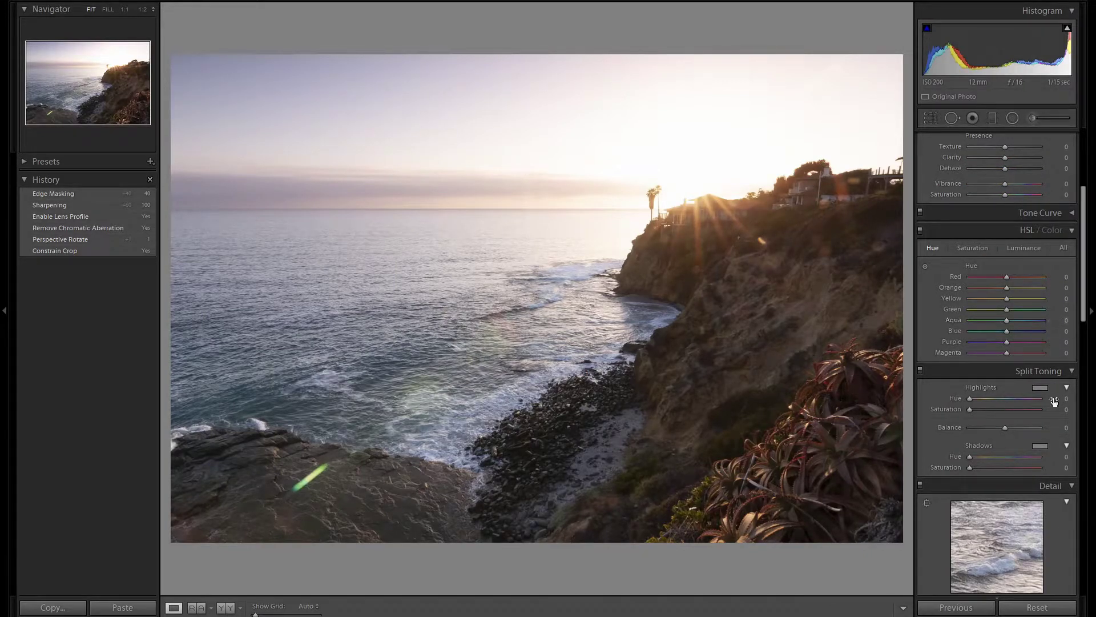
pyautogui.scroll(4, 1054, 427)
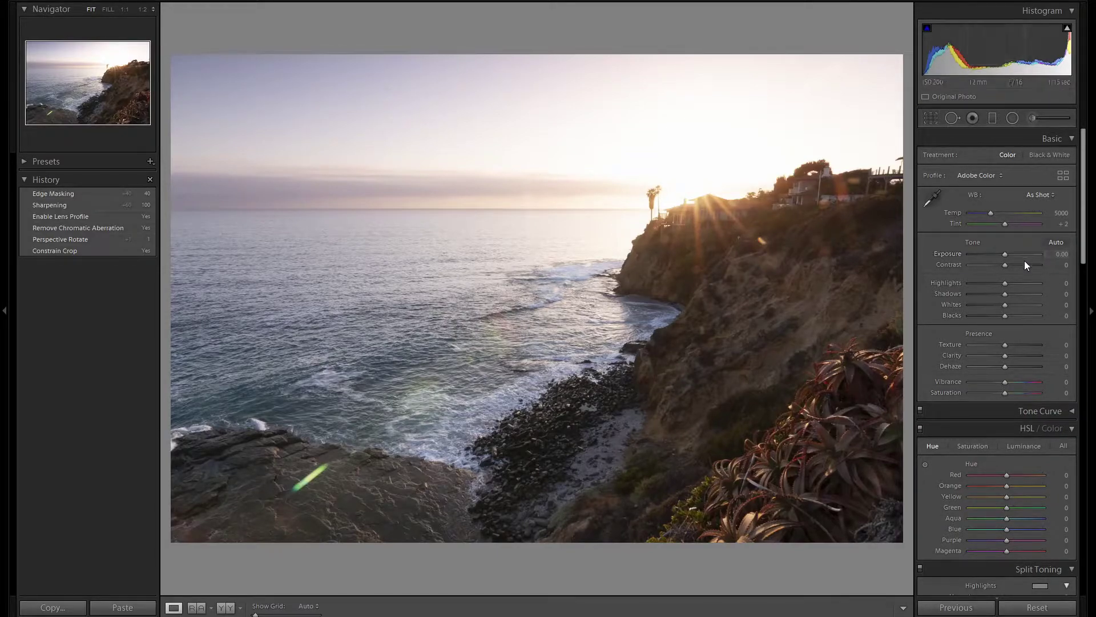
pyautogui.scroll(-20, 1005, 282)
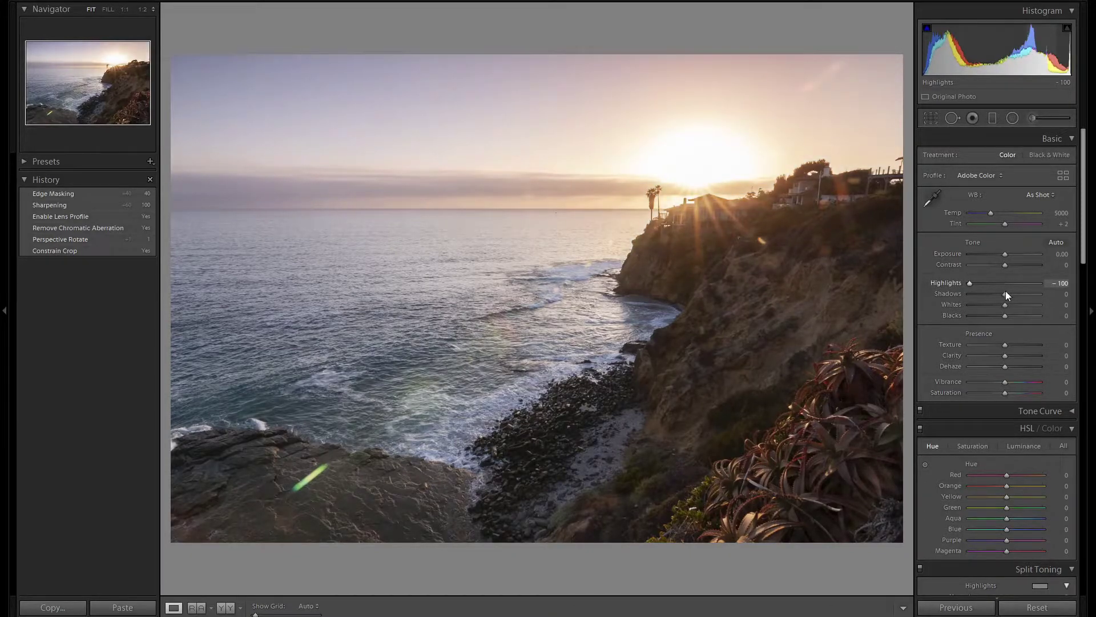
pyautogui.scroll(6, 1005, 294)
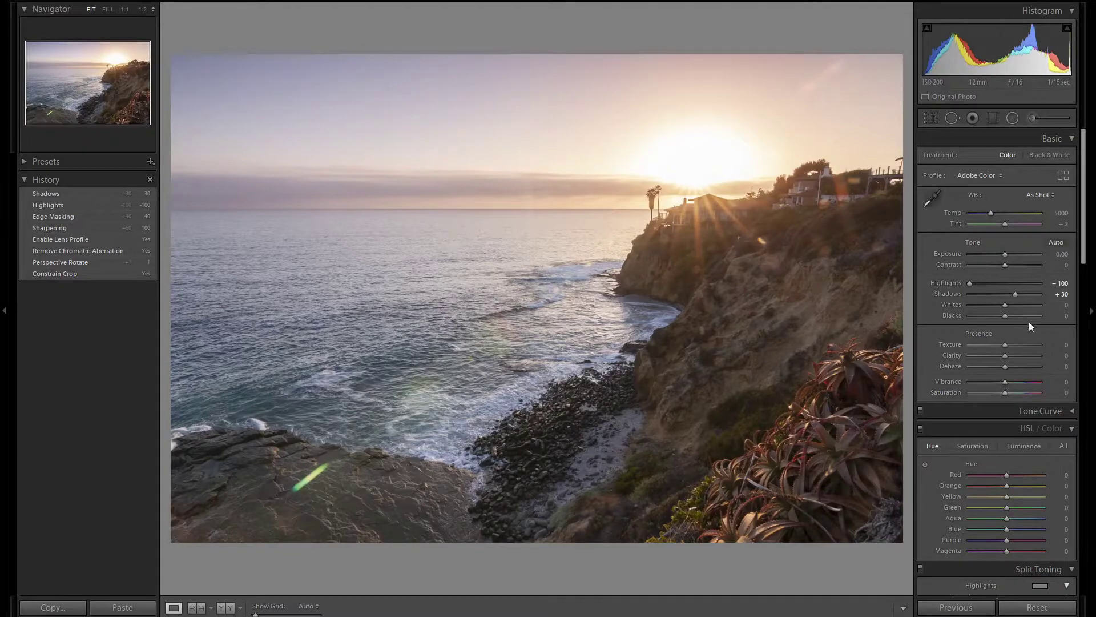
# Set the basic tone Whites to +15 and Blacks to -10
pyautogui.scroll(4, 1006, 304)
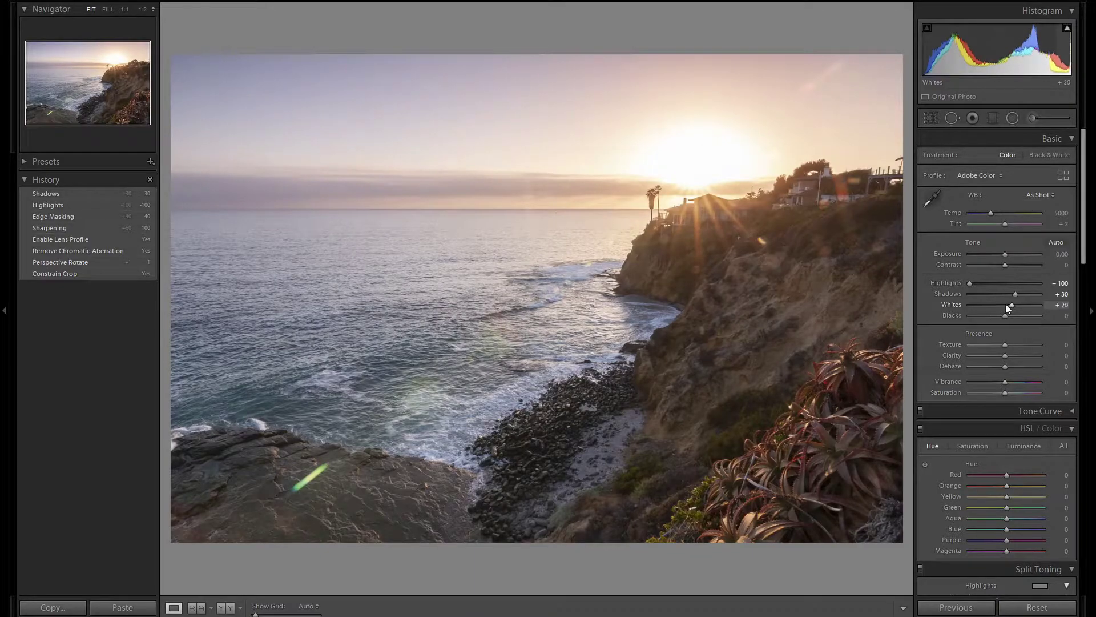
pyautogui.scroll(-1, 1005, 304)
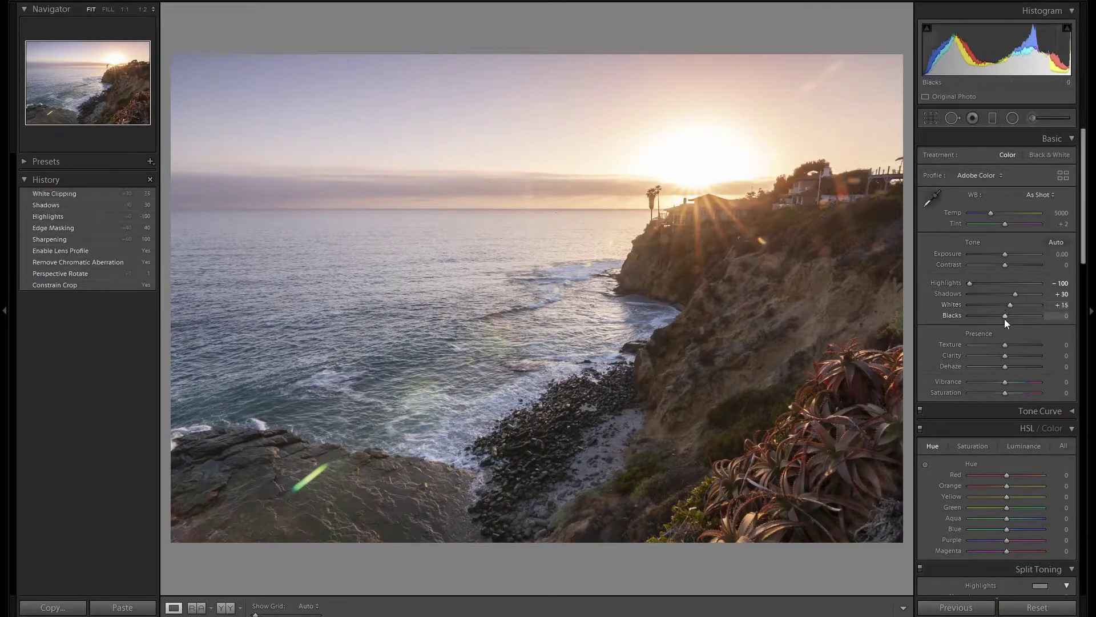
pyautogui.scroll(-3, 1005, 318)
pyautogui.scroll(1, 1005, 317)
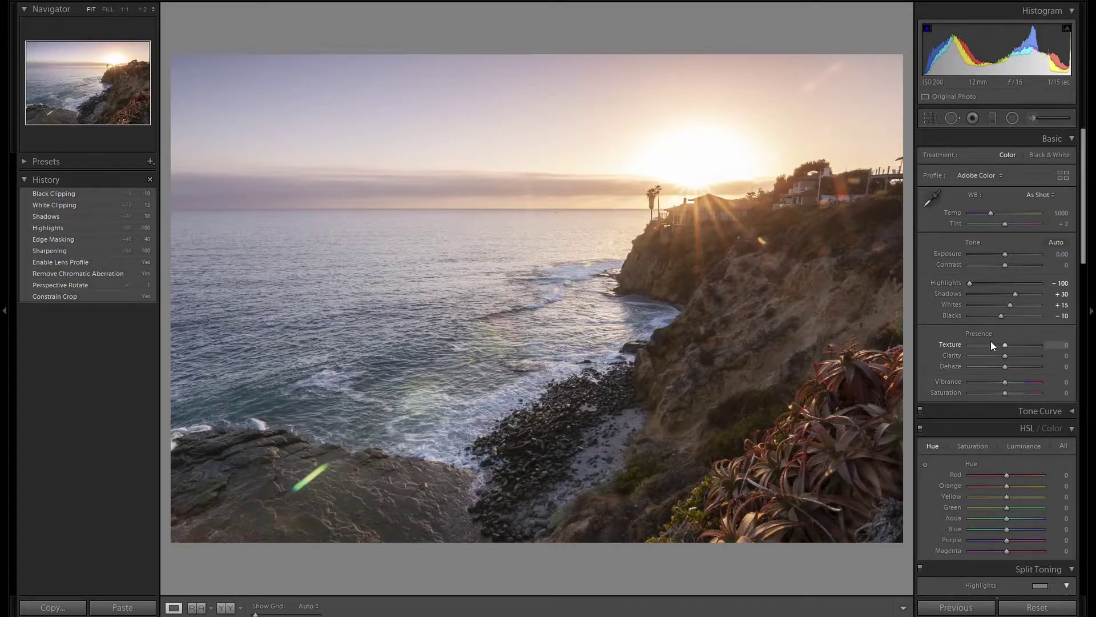
# Tint the split-toning highlights a warm red with hue 11 and saturation 29
pyautogui.scroll(-4, 1052, 341)
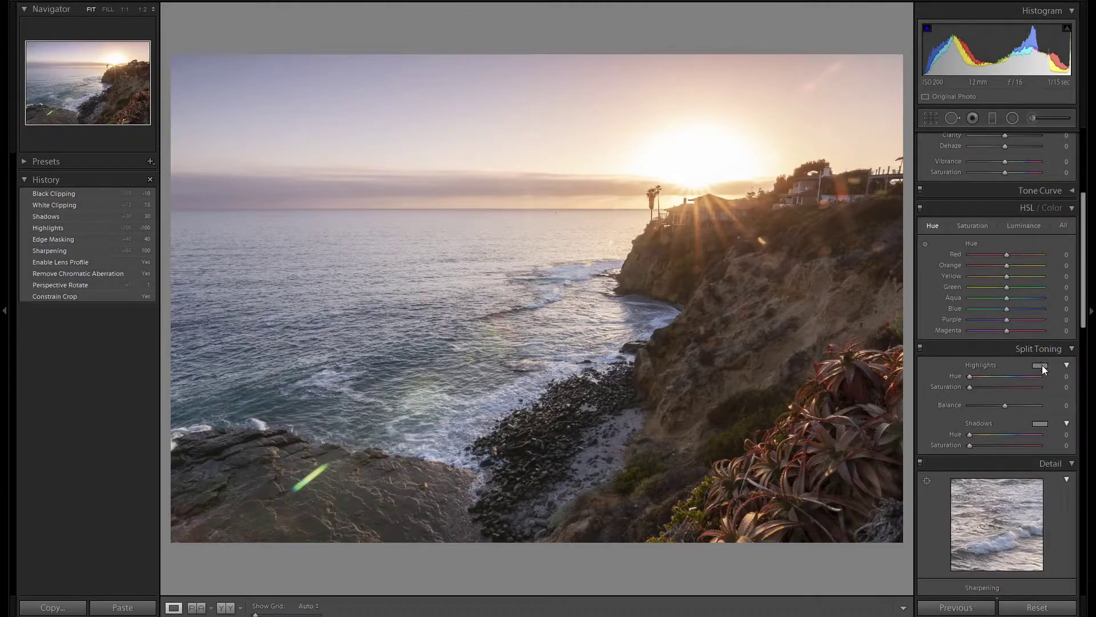
pyautogui.click(1040, 365)
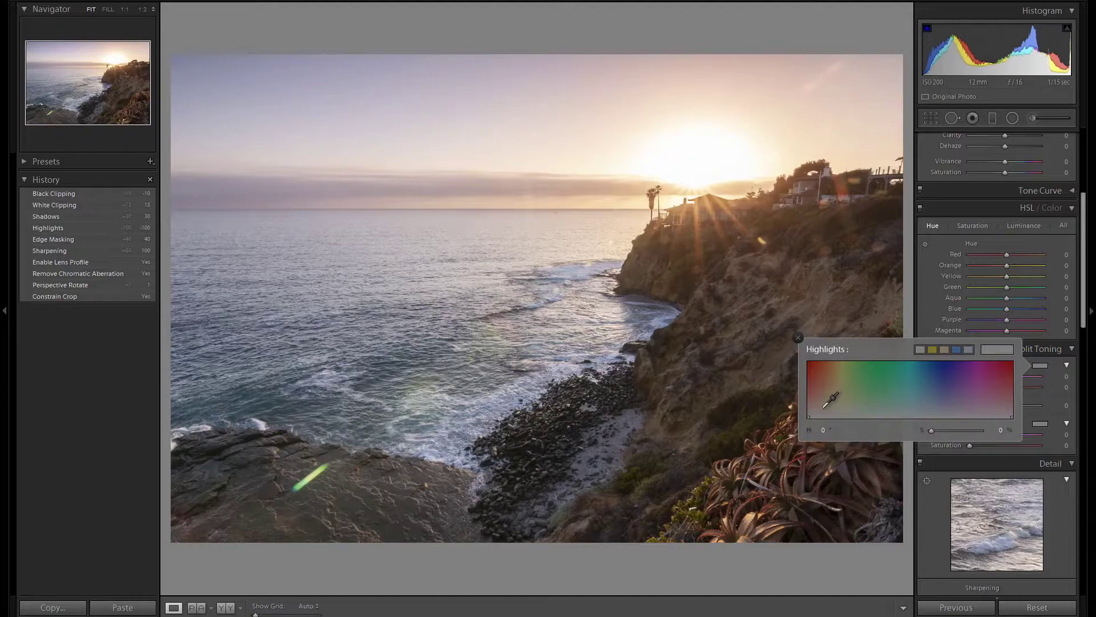
pyautogui.click(821, 409)
pyautogui.moveTo(820, 409); pyautogui.dragTo(814, 402)
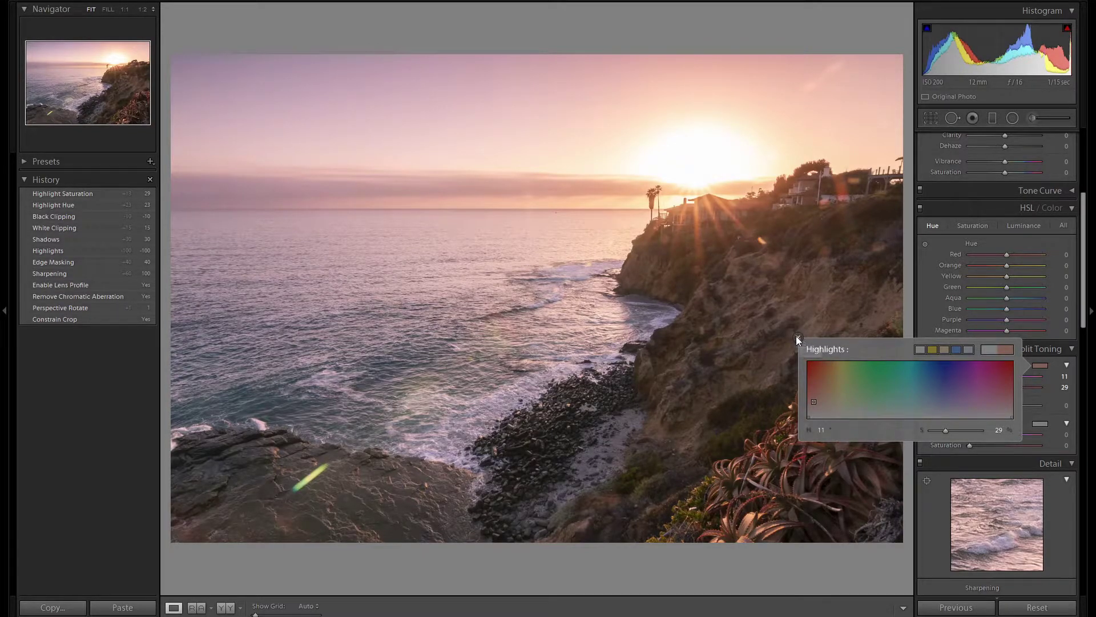
pyautogui.click(797, 337)
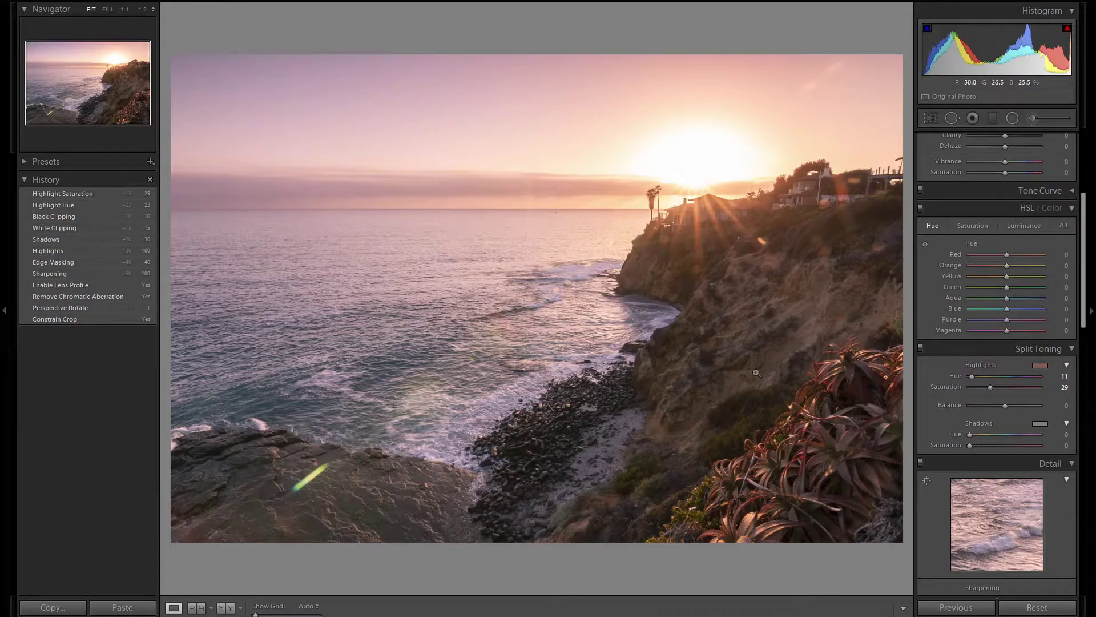
# Tint the split-toning shadows blue with hue 212 and saturation 22, and compare the photo with split toning off and on
pyautogui.click(1040, 423)
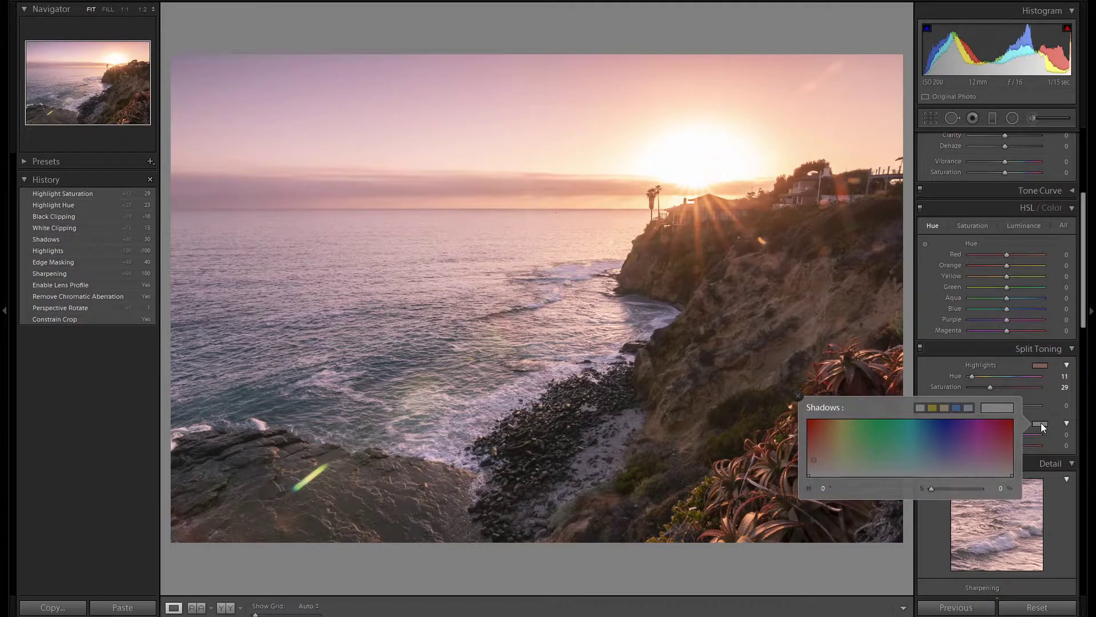
pyautogui.click(941, 464)
pyautogui.moveTo(941, 464); pyautogui.dragTo(929, 463)
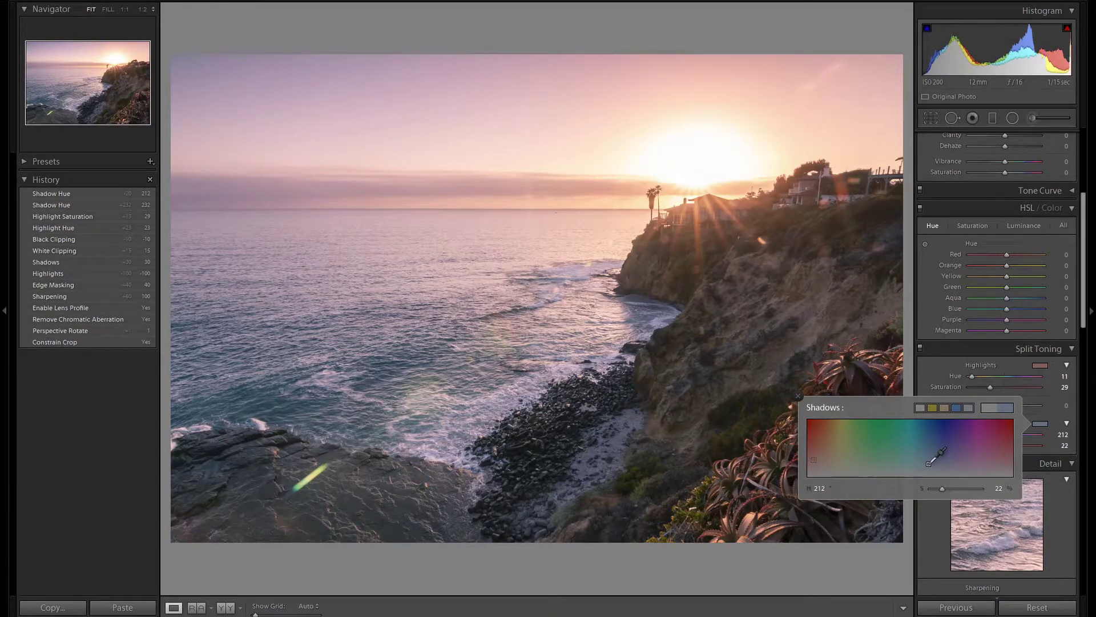
pyautogui.click(934, 369)
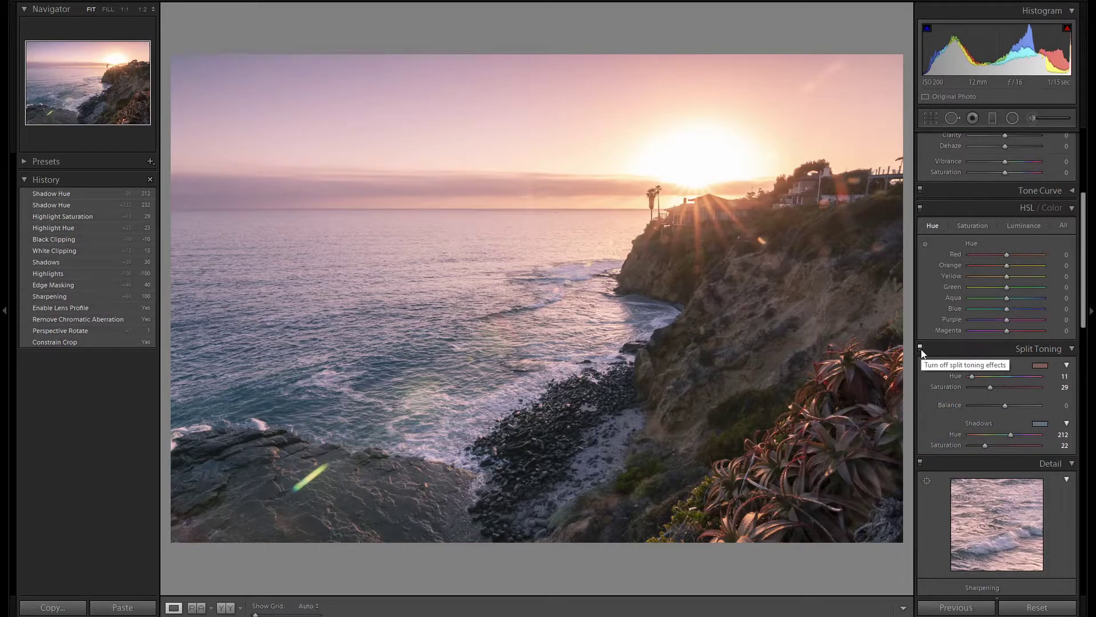
pyautogui.click(920, 348)
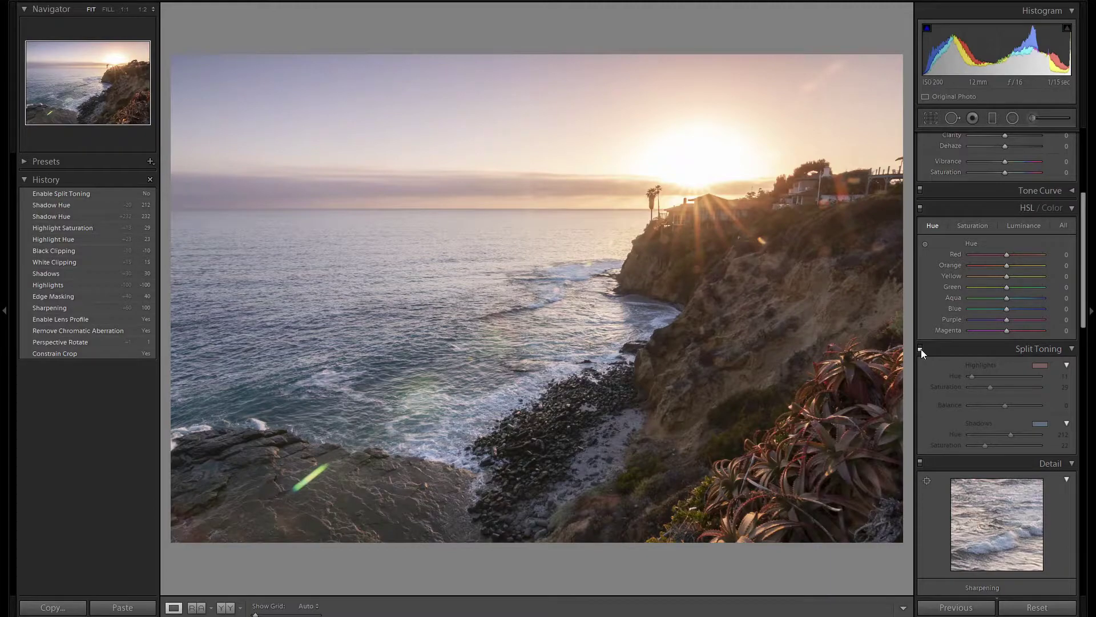
pyautogui.click(921, 348)
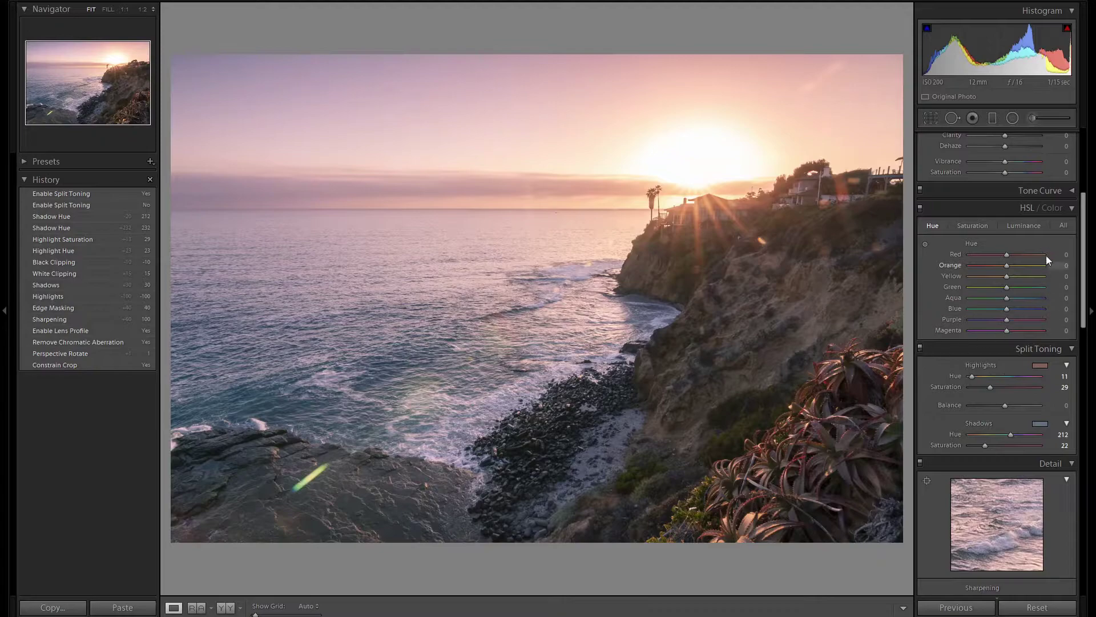
# Lower the HSL luminance of red, orange and yellow to -20 each
pyautogui.click(1024, 226)
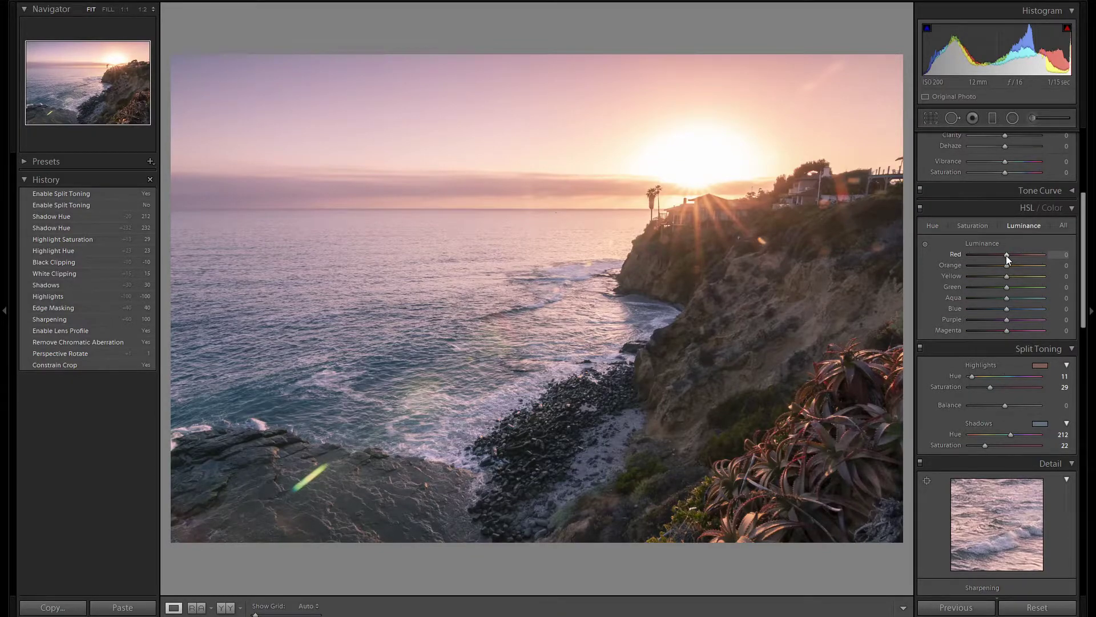
pyautogui.scroll(-3, 1007, 255)
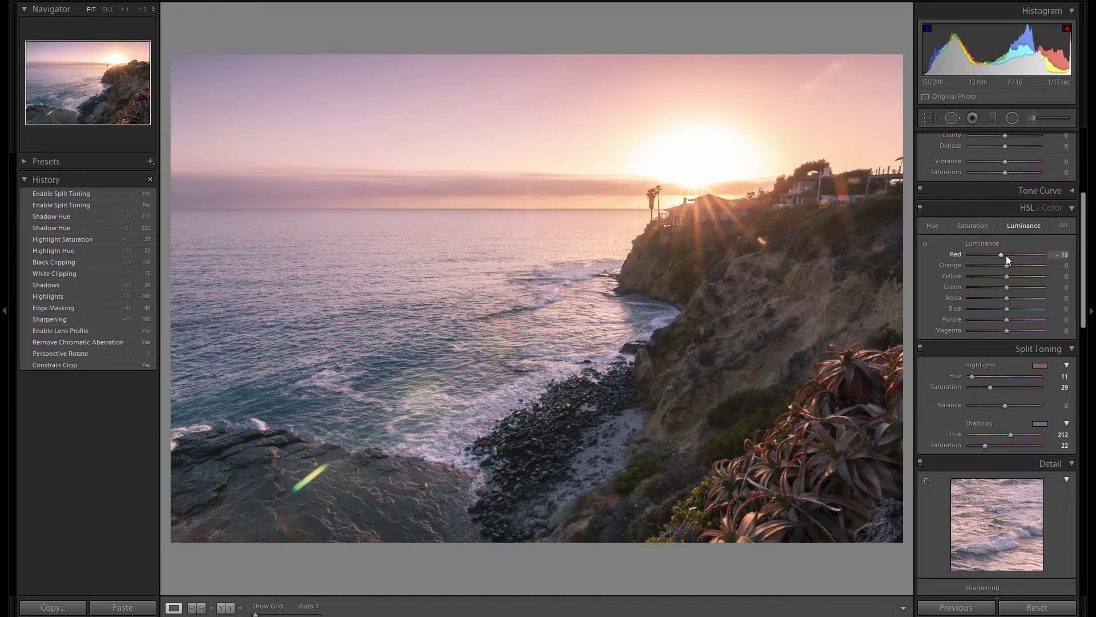
pyautogui.scroll(-1, 1006, 255)
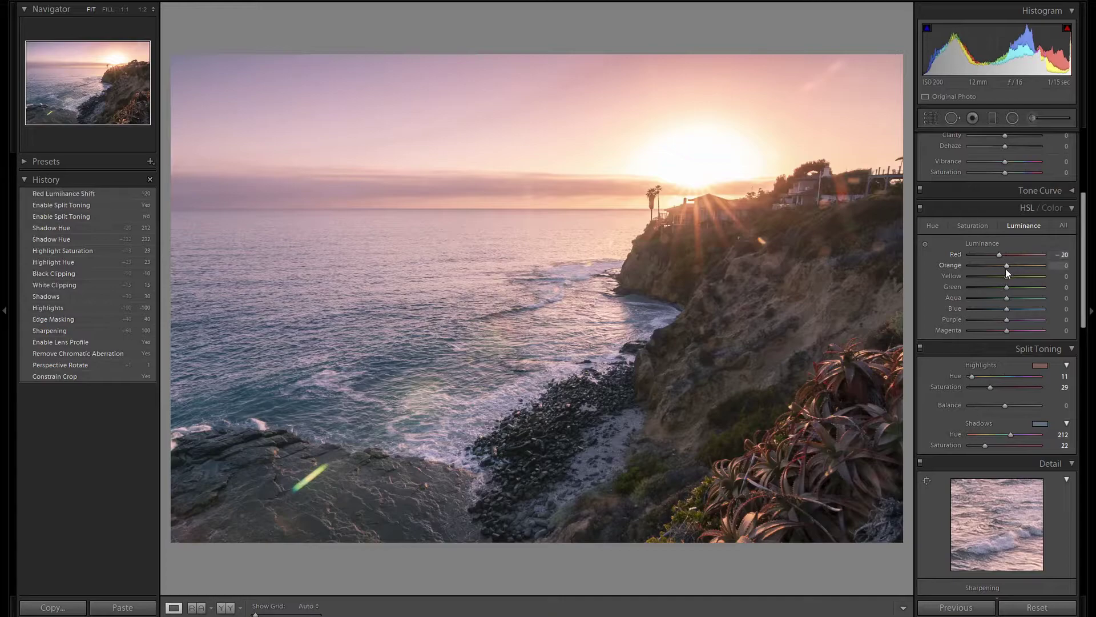
pyautogui.scroll(-4, 1005, 266)
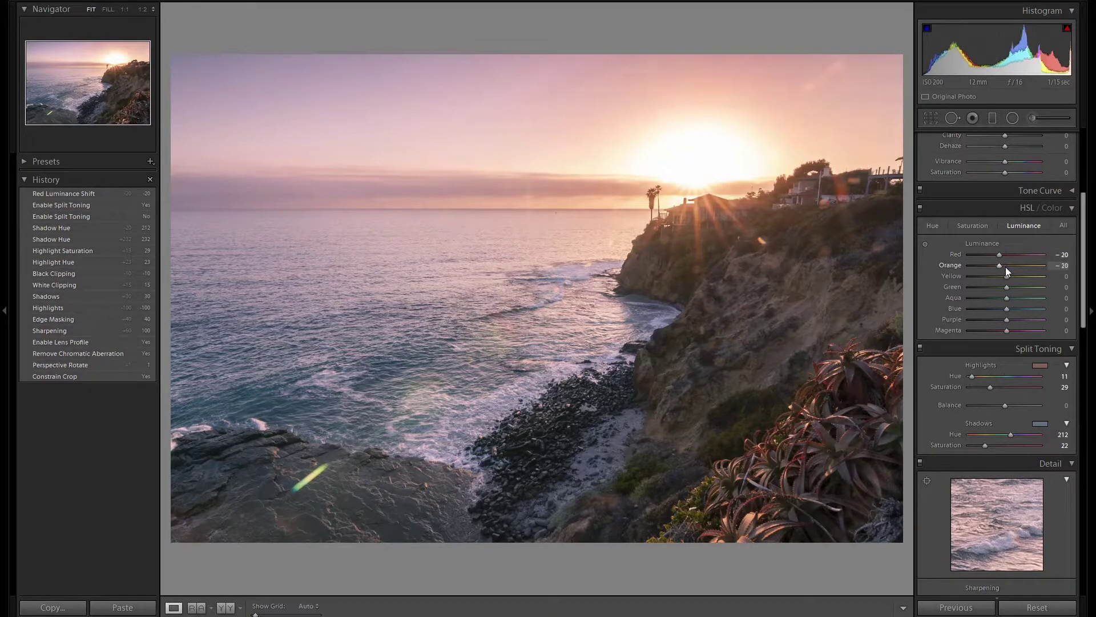
pyautogui.scroll(-5, 1009, 277)
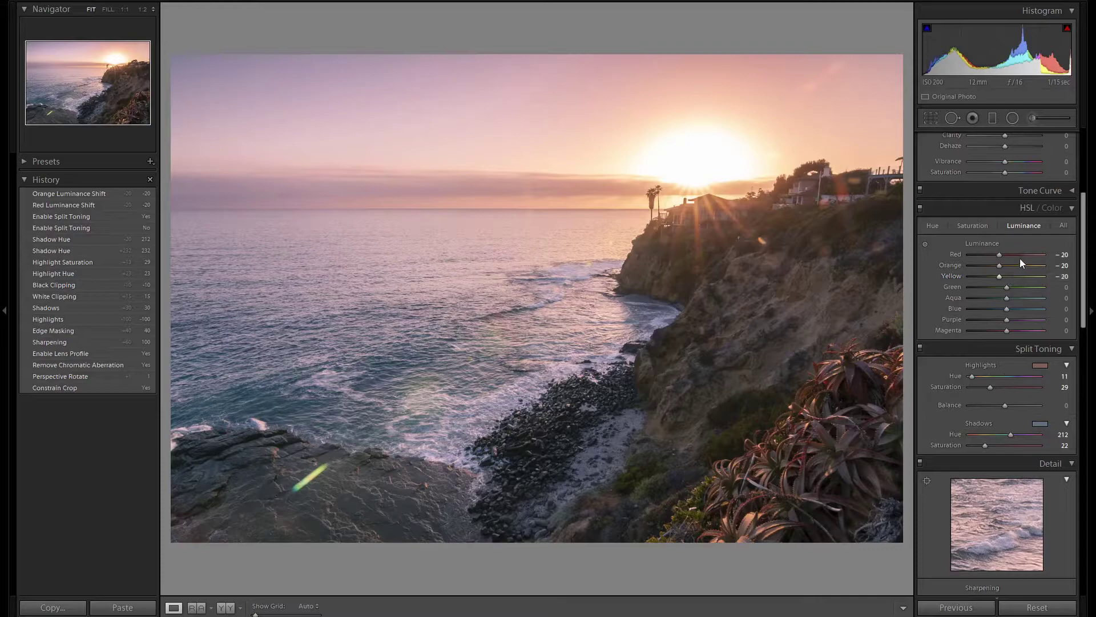
# Raise the HSL saturation of red to +25
pyautogui.click(975, 228)
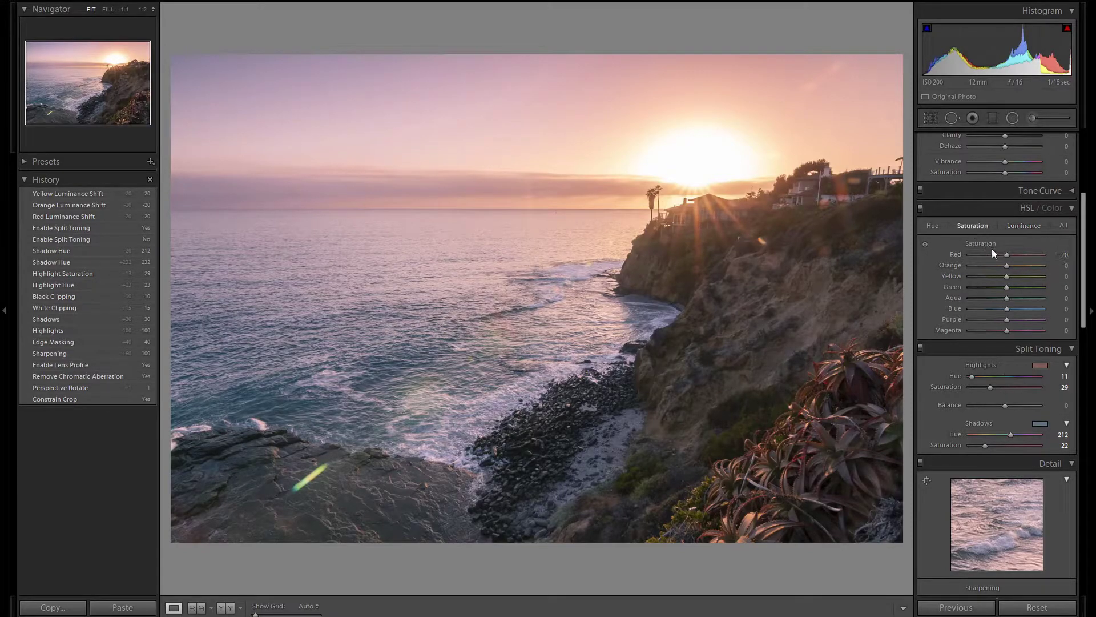
pyautogui.scroll(2, 1007, 254)
pyautogui.scroll(2, 1008, 258)
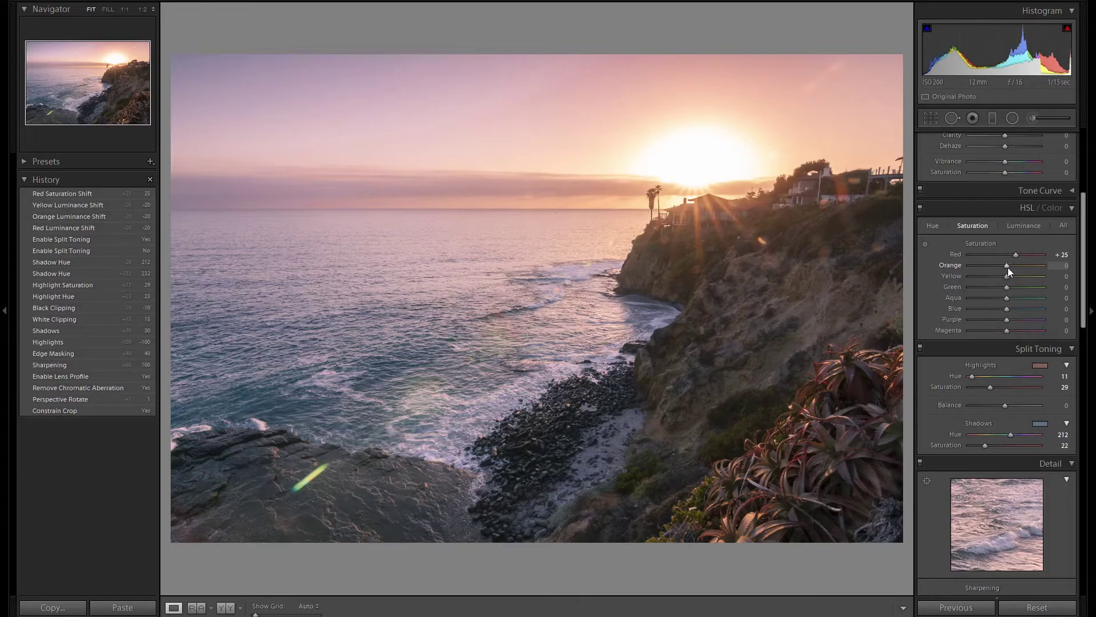
# Set the HSL saturation of orange to +50, yellow to +30 and blue to +25, and shift the blue hue to -10
pyautogui.scroll(10, 1008, 267)
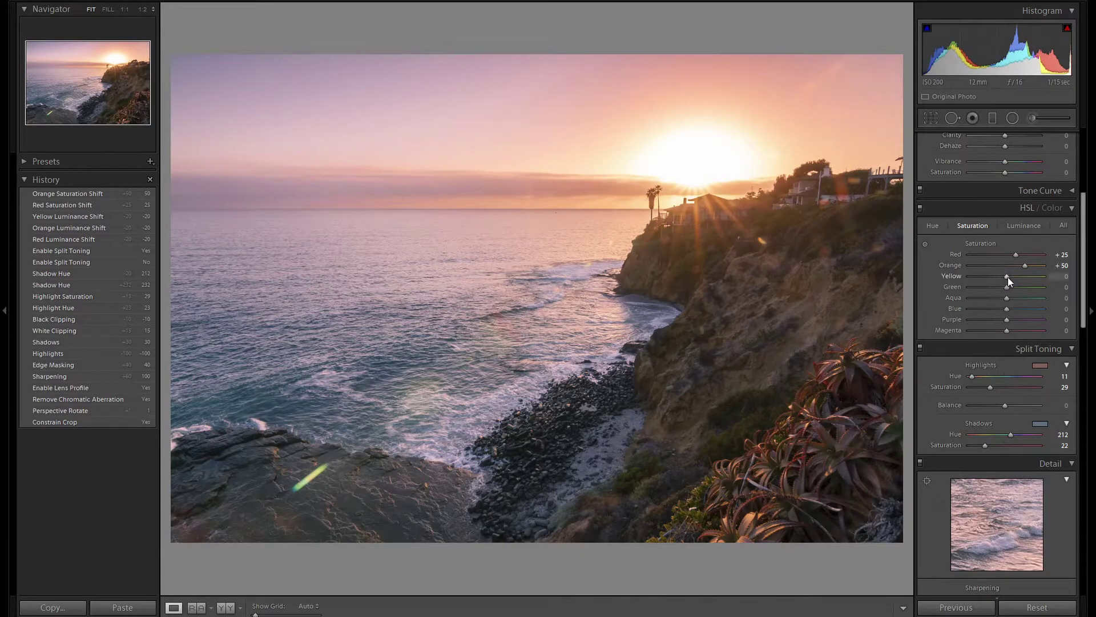
pyautogui.scroll(5, 1008, 276)
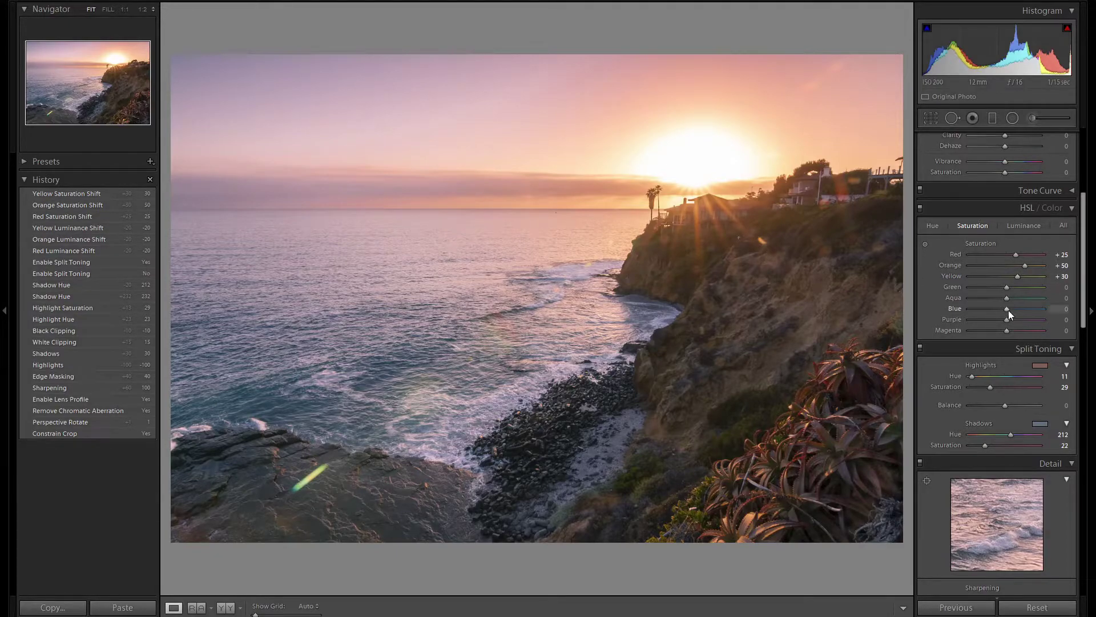
pyautogui.scroll(4, 1009, 310)
pyautogui.click(933, 225)
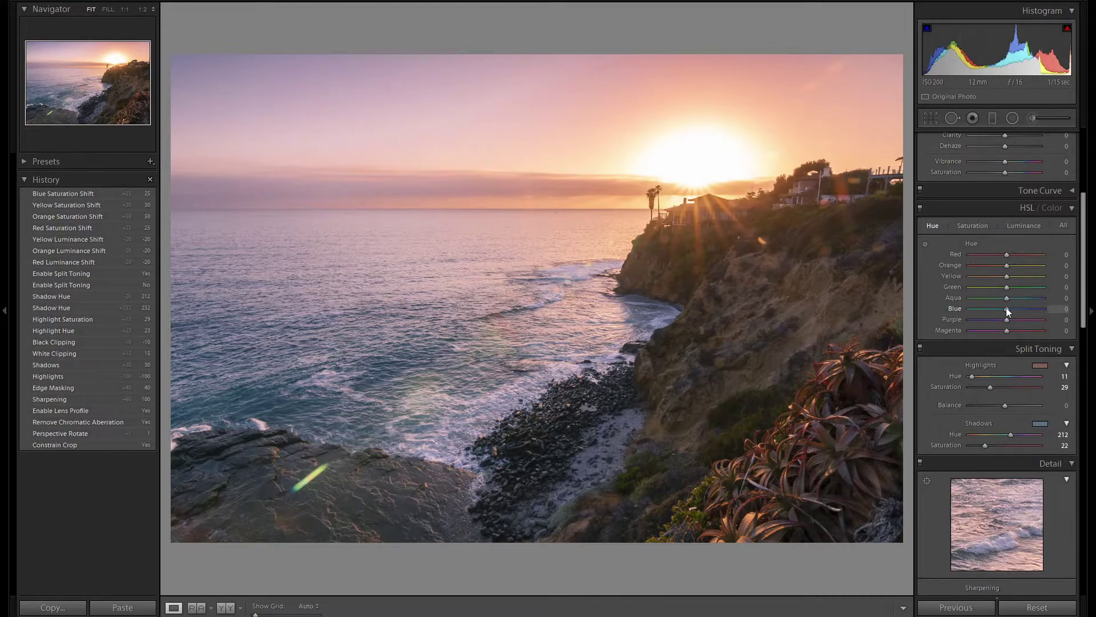
pyautogui.moveTo(1006, 308); pyautogui.dragTo(1003, 309)
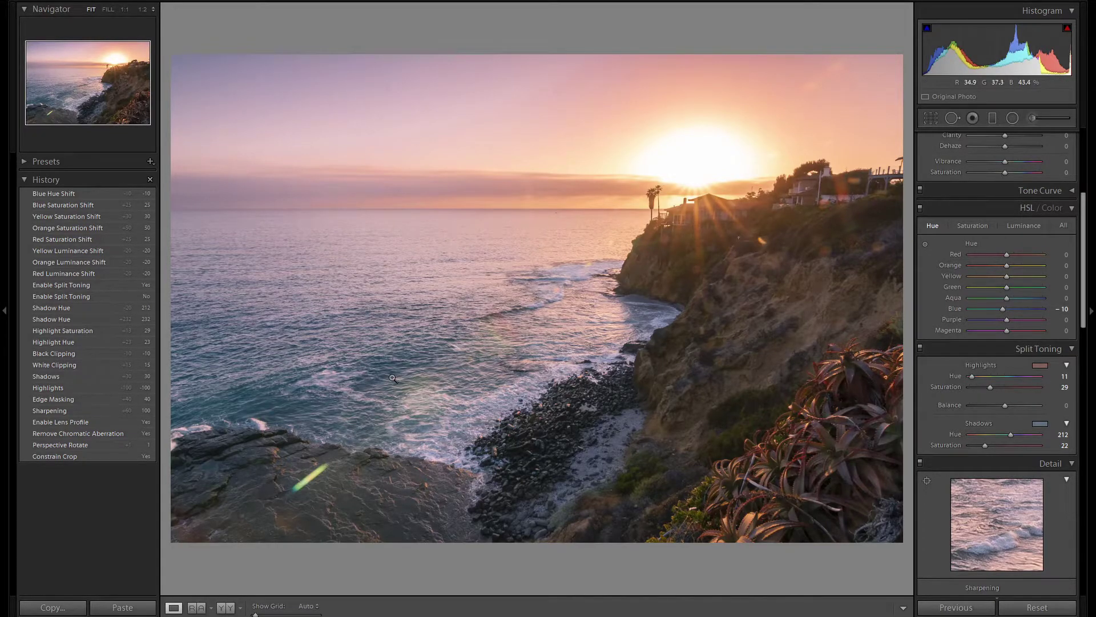
# Add a horizontal graduated filter over the sky centred on the horizon, with its exposure set to -0.20
pyautogui.click(994, 118)
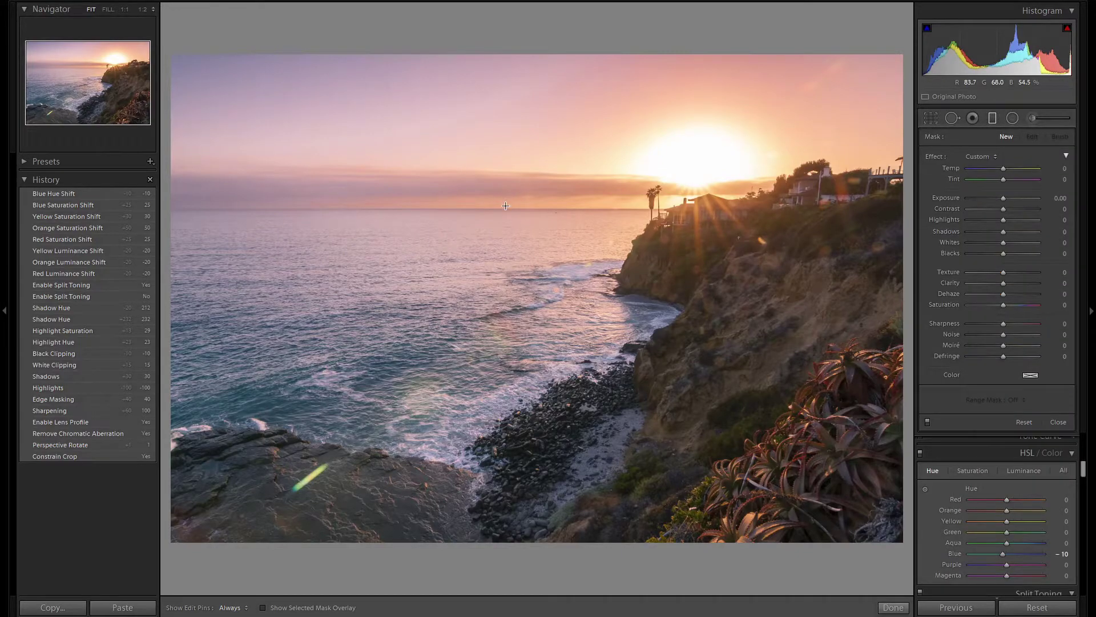
pyautogui.moveTo(505, 206); pyautogui.dragTo(524, 177)
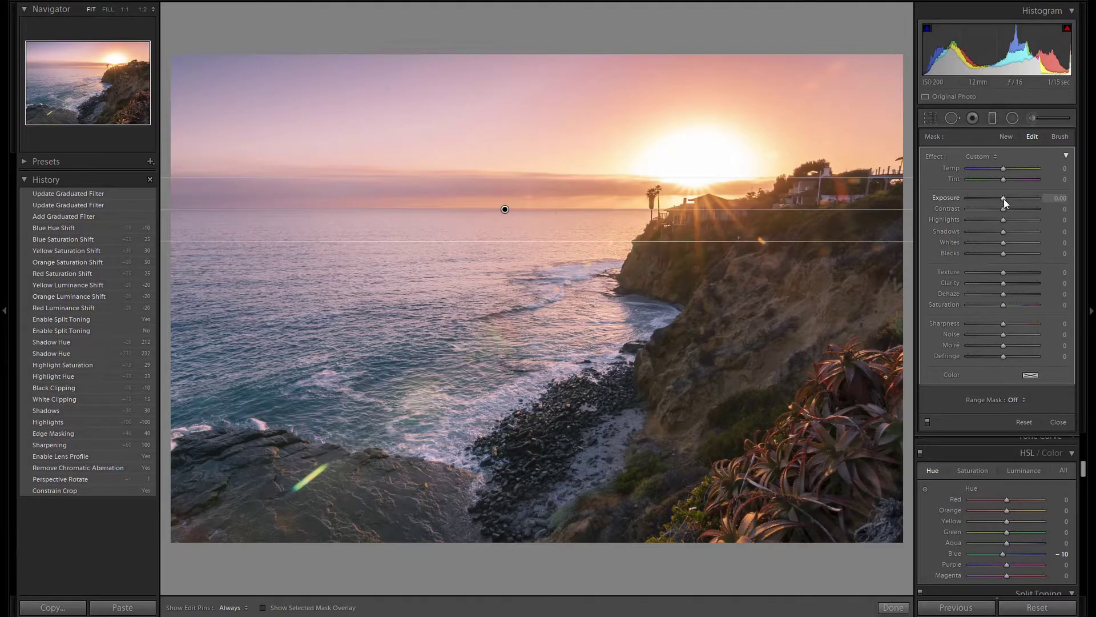
pyautogui.press('Down')
pyautogui.press('Down')
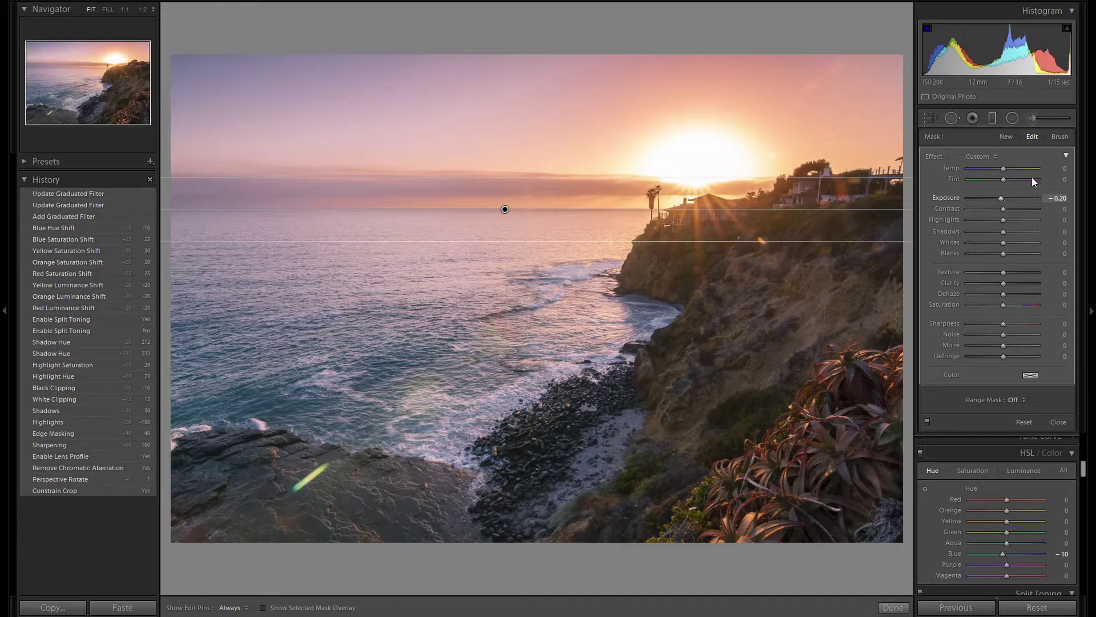
# Erase the clifftop and houses from the graduated filter's mask with a size 9 brush while showing the mask overlay
pyautogui.click(1060, 137)
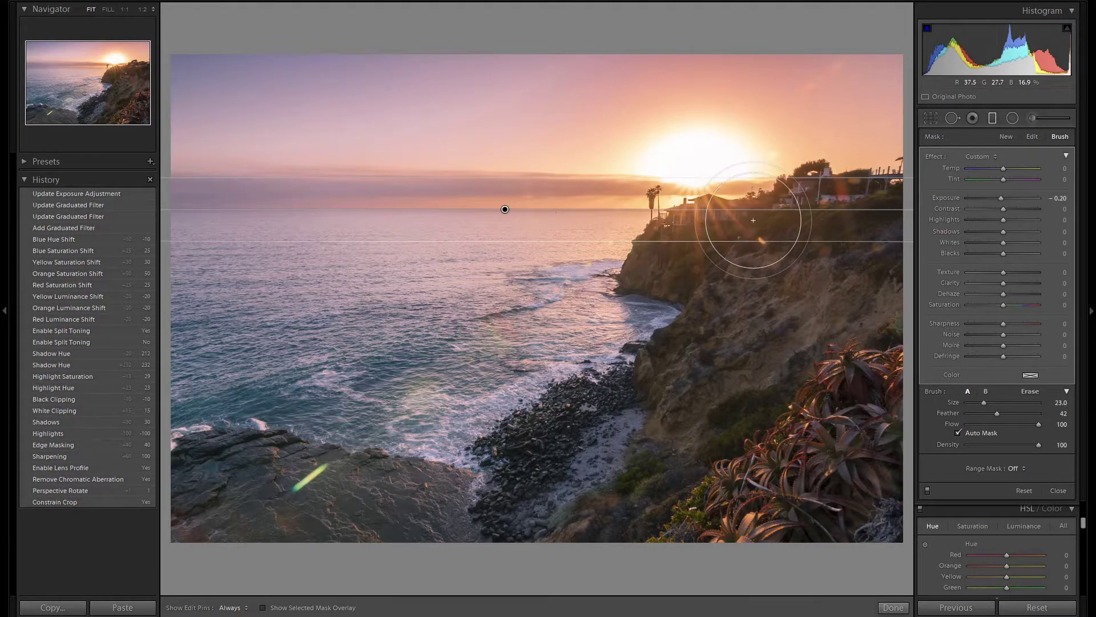
pyautogui.press('o')
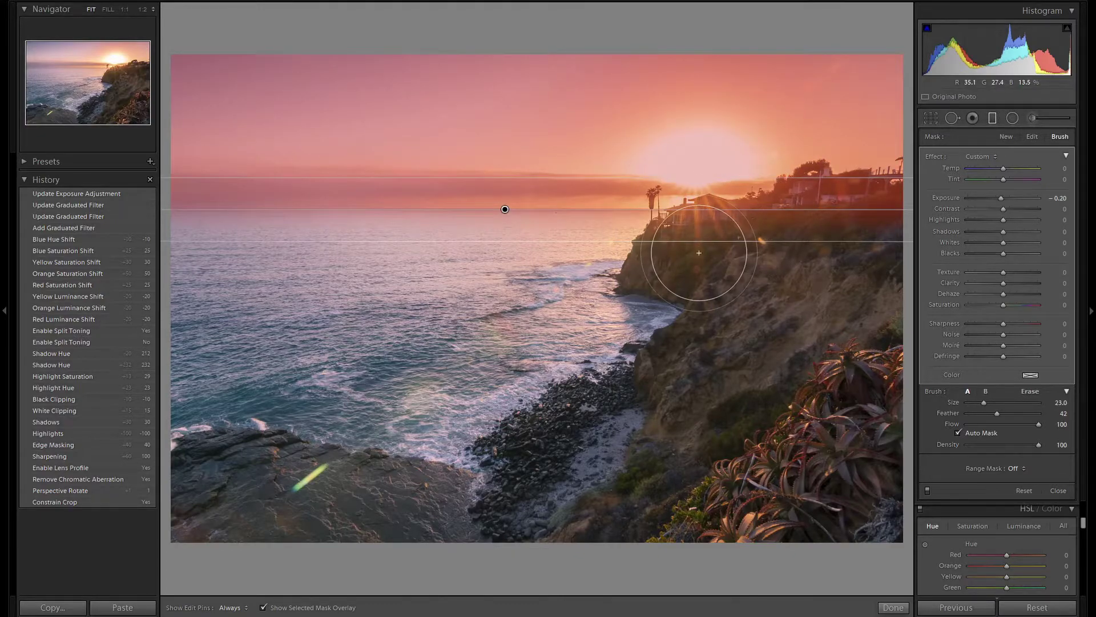
pyautogui.press('alt')
pyautogui.scroll(-5, 698, 251)
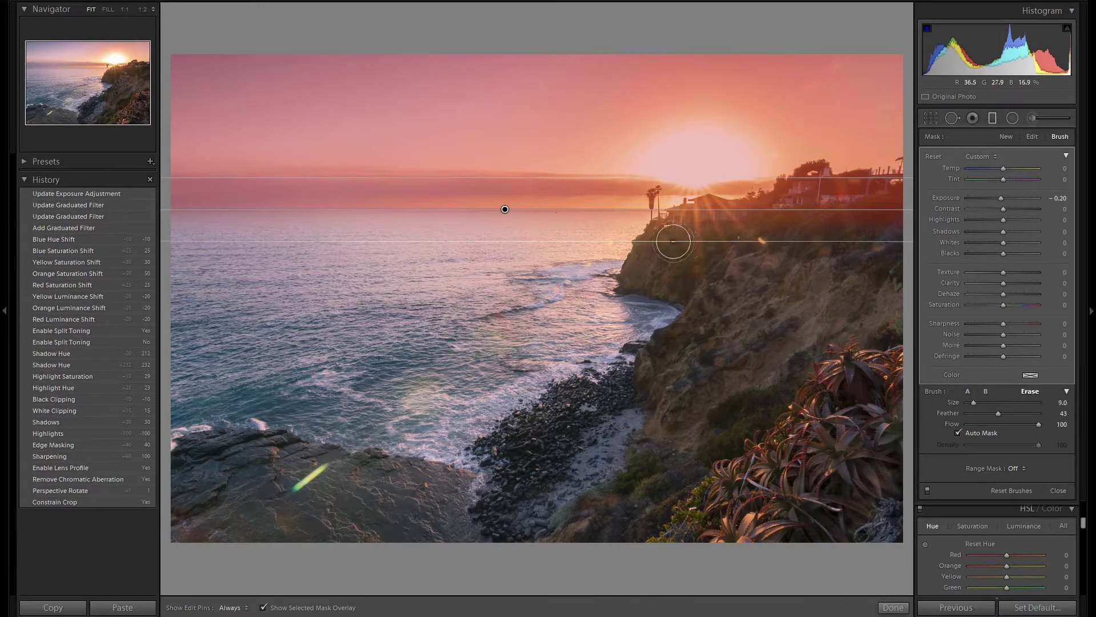
pyautogui.press('h')
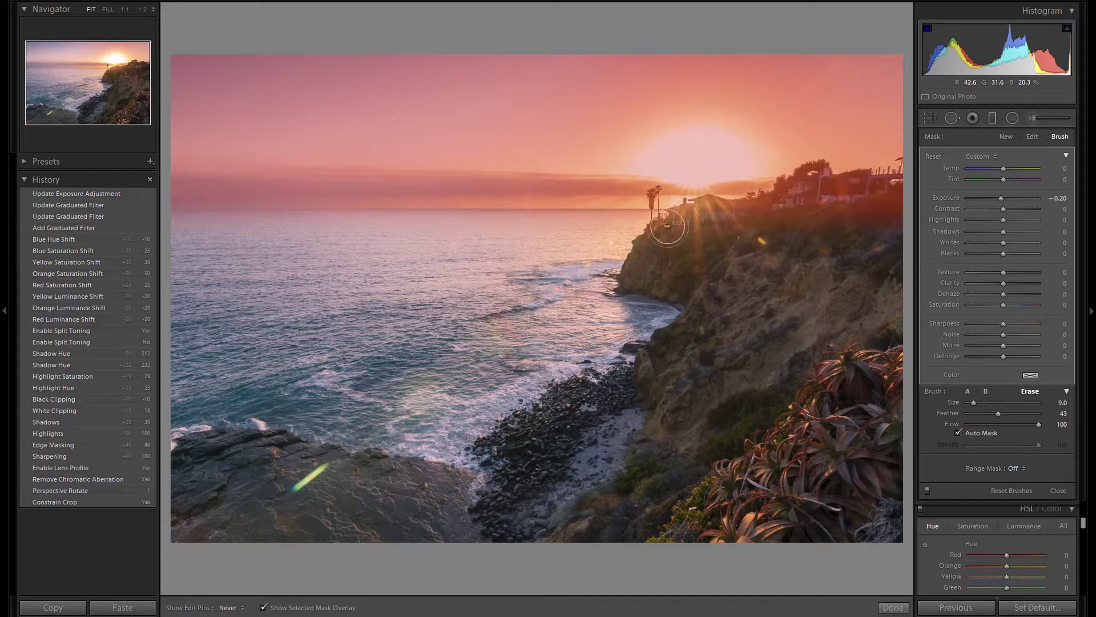
pyautogui.moveTo(707, 212)
pyautogui.mouseDown()
pyautogui.moveTo(766, 211)
pyautogui.moveTo(811, 179)
pyautogui.moveTo(783, 198)
pyautogui.moveTo(889, 187)
pyautogui.moveTo(817, 210)
pyautogui.moveTo(814, 223)
pyautogui.moveTo(882, 209)
pyautogui.moveTo(872, 218)
pyautogui.moveTo(710, 214)
pyautogui.moveTo(651, 239)
pyautogui.moveTo(780, 204)
pyautogui.moveTo(812, 181)
pyautogui.moveTo(824, 196)
pyautogui.moveTo(901, 189)
pyautogui.moveTo(750, 205)
pyautogui.moveTo(648, 257)
pyautogui.mouseUp()
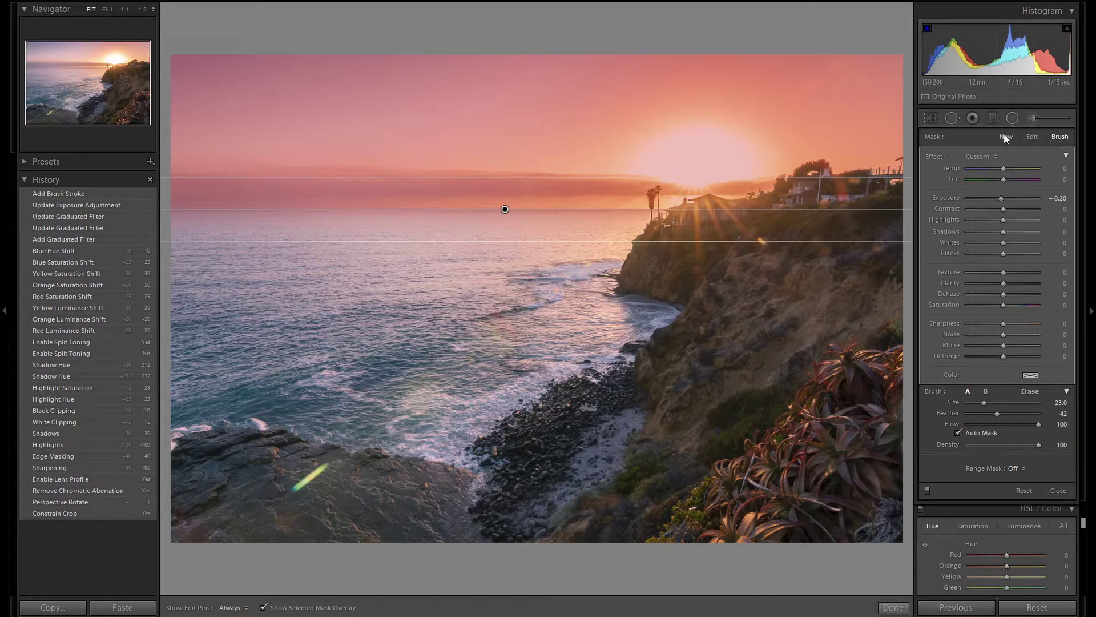
pyautogui.click(992, 117)
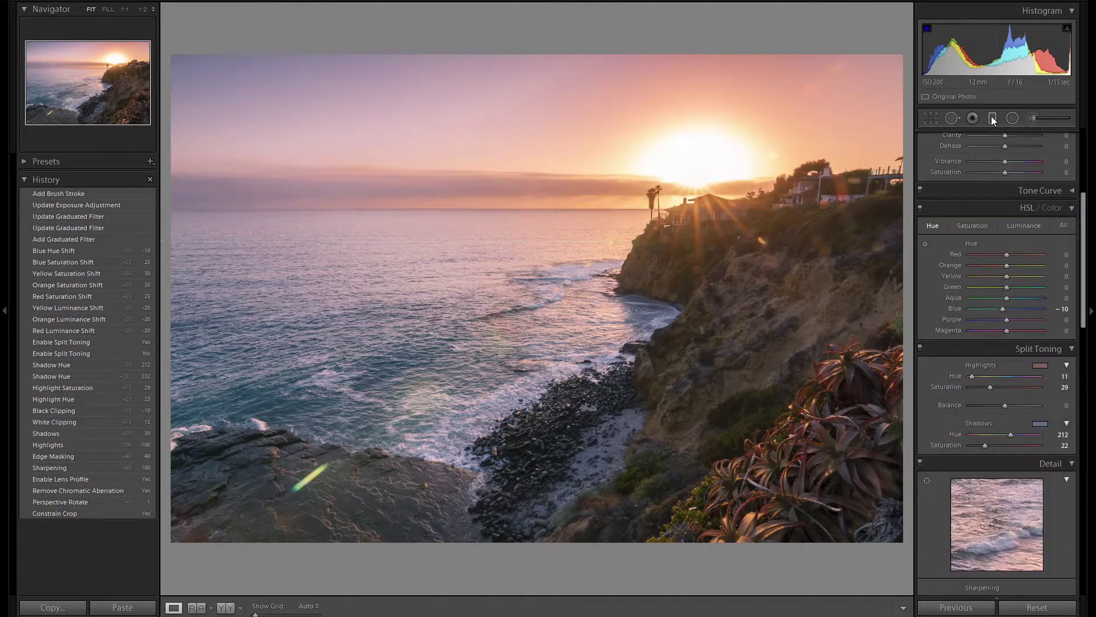
# Brush an adjustment mask over the foreground succulents, set its exposure to 0.50 and raise its saturation slightly
pyautogui.click(1032, 115)
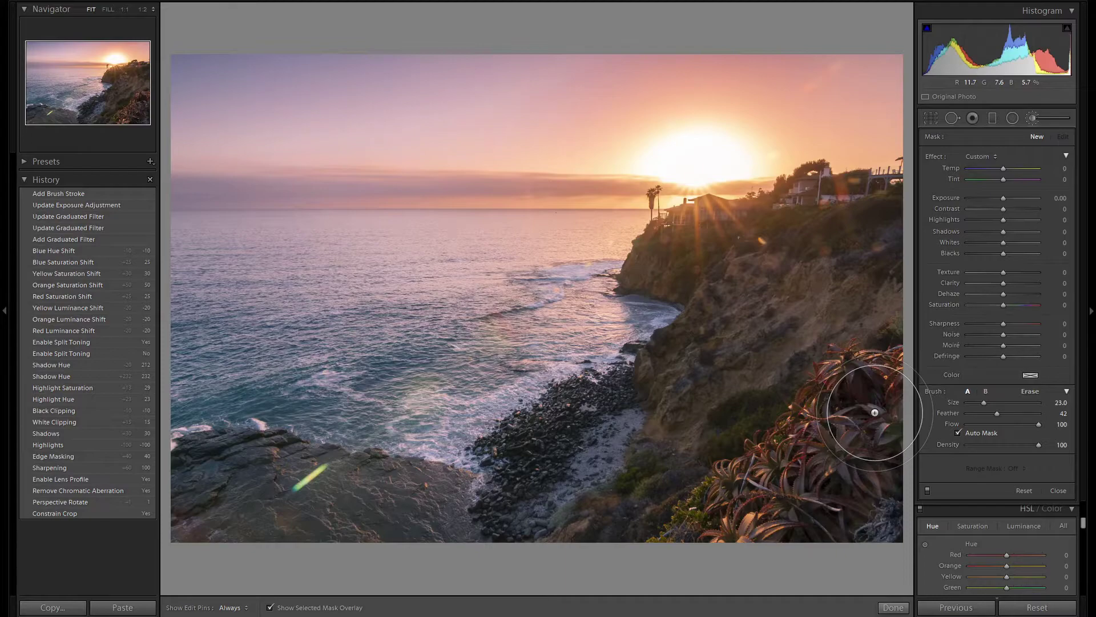
pyautogui.moveTo(882, 399)
pyautogui.mouseDown()
pyautogui.moveTo(809, 474)
pyautogui.moveTo(698, 542)
pyautogui.moveTo(841, 519)
pyautogui.moveTo(828, 495)
pyautogui.moveTo(874, 448)
pyautogui.moveTo(883, 410)
pyautogui.mouseUp()
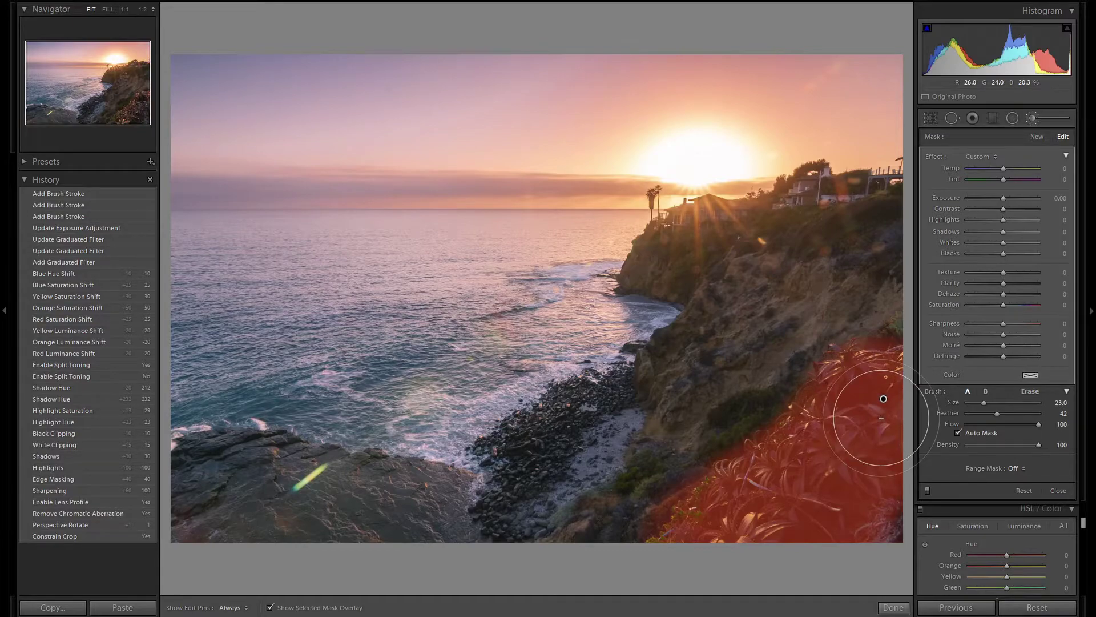
pyautogui.press('o')
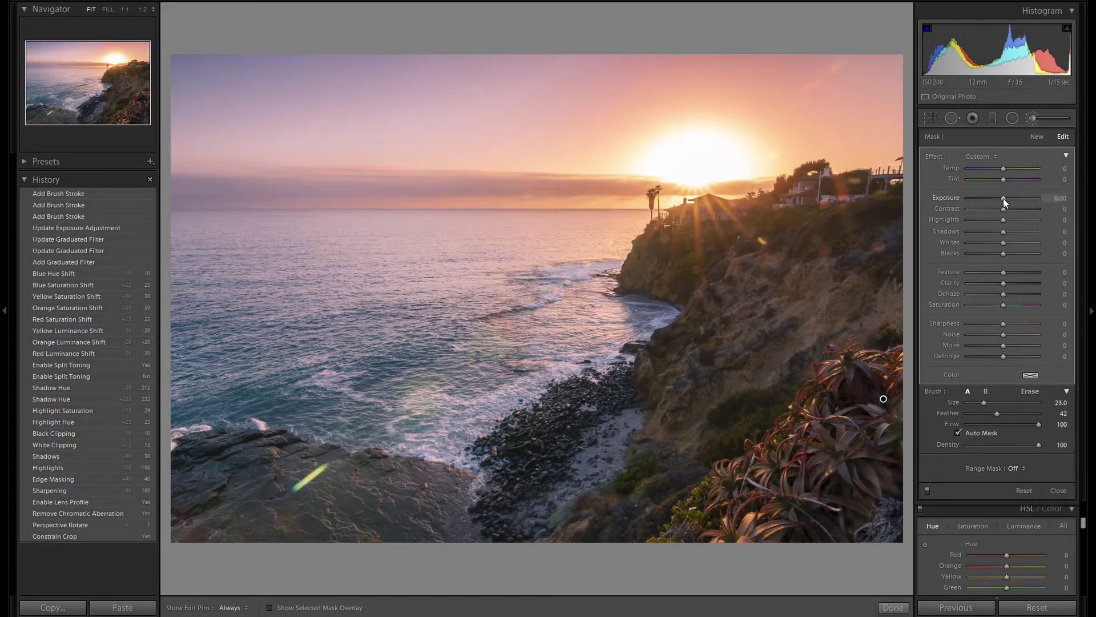
pyautogui.scroll(2, 1004, 199)
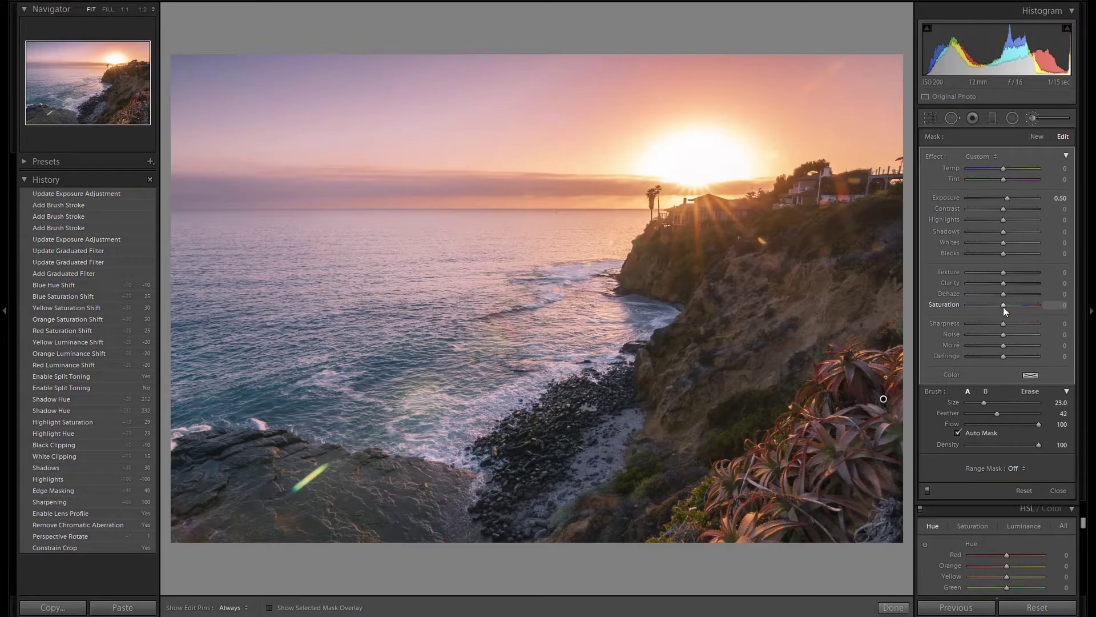
pyautogui.scroll(1, 1003, 307)
# Brush a new adjustment mask over the foreground rock ledge, with exposure 0.20, texture 25 and temperature 5
pyautogui.click(1037, 138)
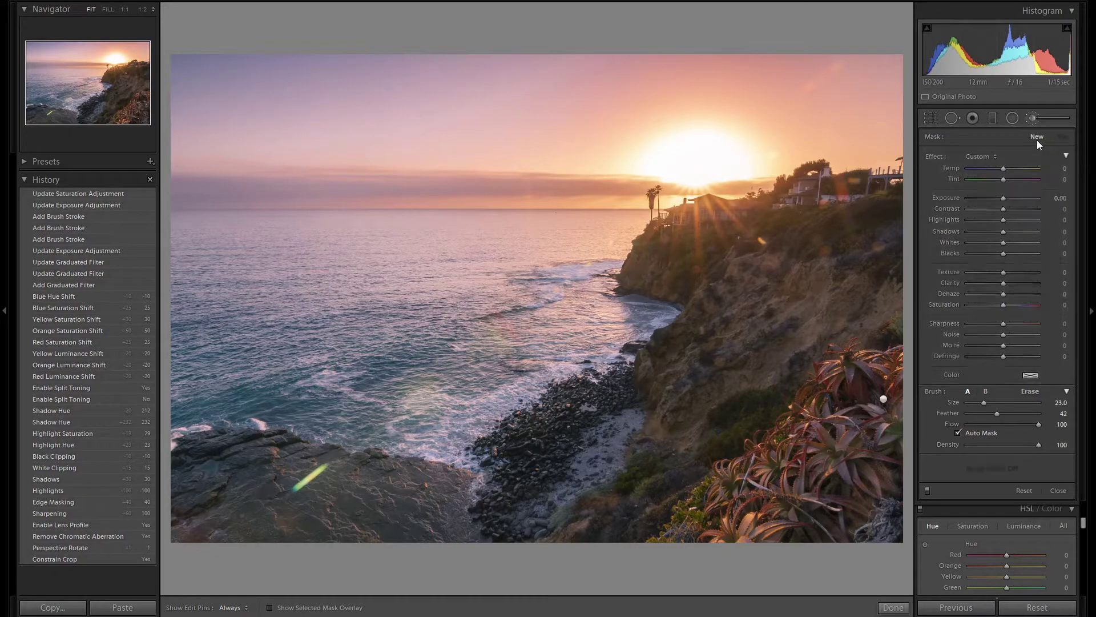
pyautogui.press('h')
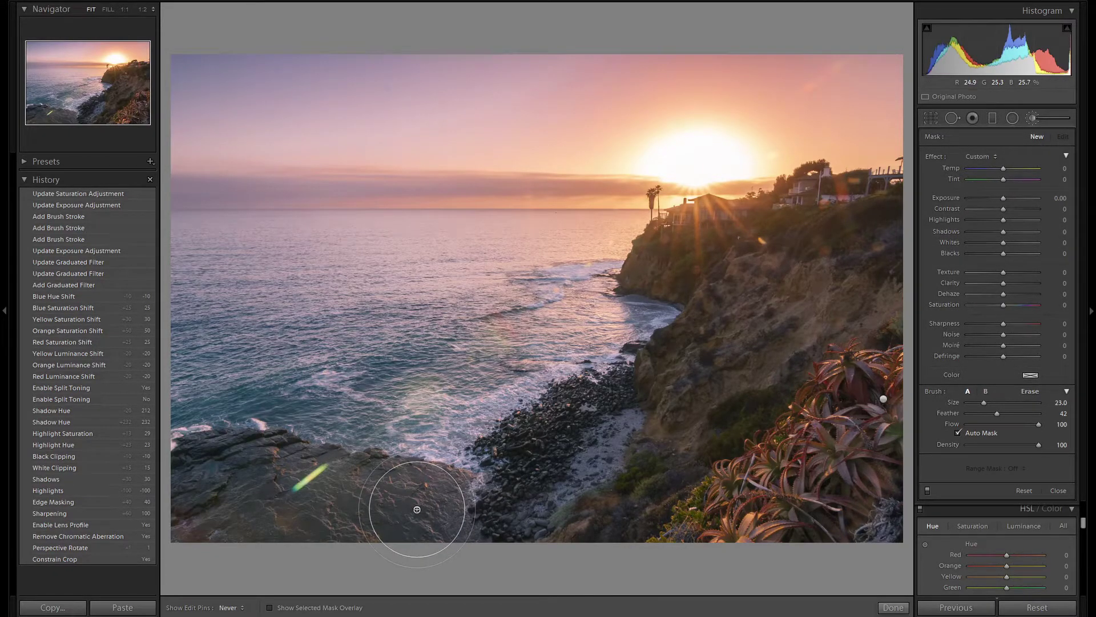
pyautogui.moveTo(205, 502); pyautogui.dragTo(208, 502)
pyautogui.press('h')
pyautogui.press('o')
pyautogui.press('h')
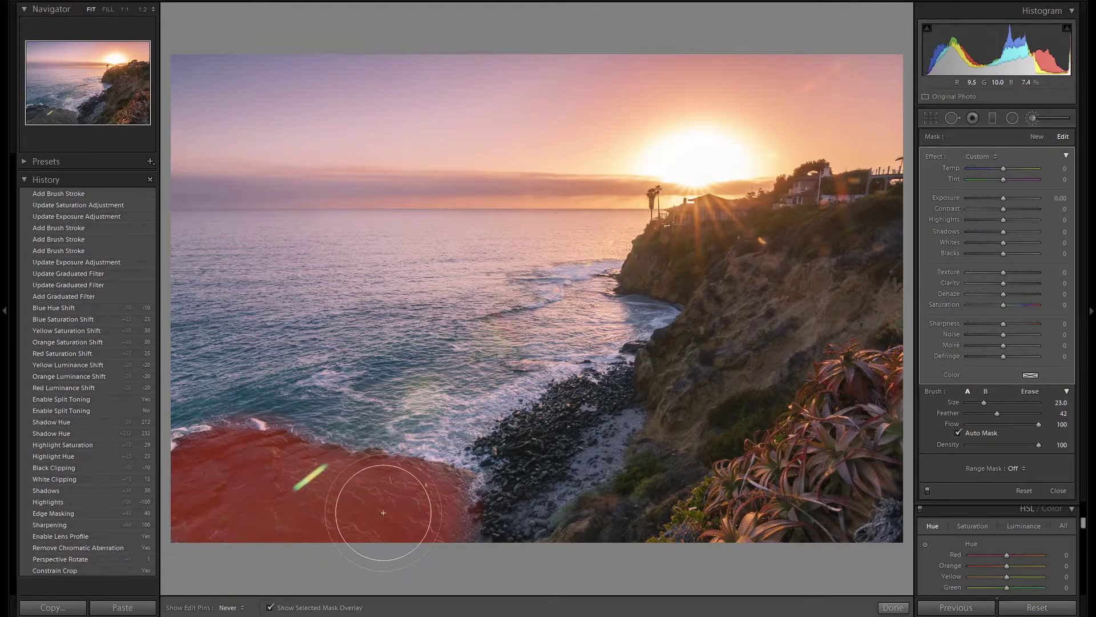
pyautogui.moveTo(425, 517)
pyautogui.mouseDown()
pyautogui.moveTo(329, 522)
pyautogui.moveTo(235, 500)
pyautogui.mouseUp()
pyautogui.press('h')
pyautogui.press('o')
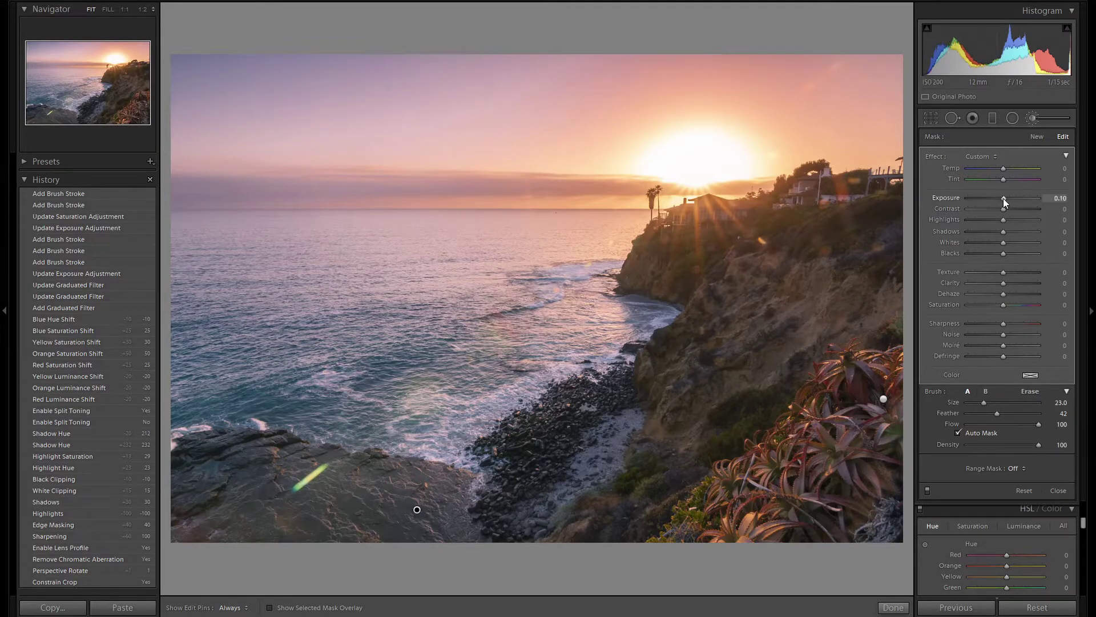
pyautogui.moveTo(1004, 199); pyautogui.dragTo(1006, 198)
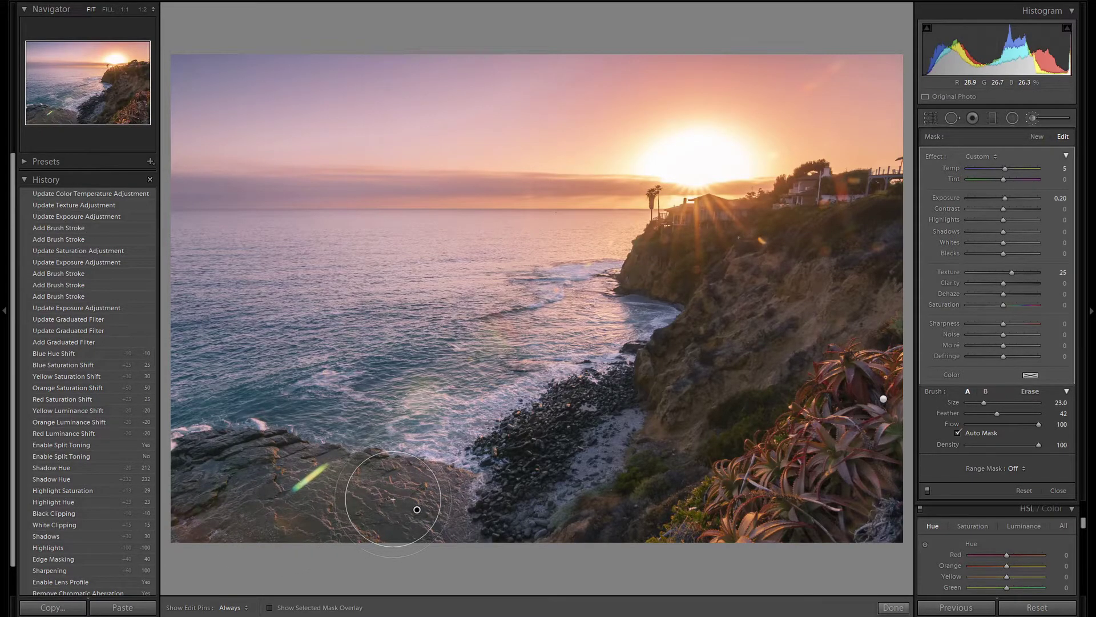
# Brush a new adjustment mask over the foamy water along the shore up to the cove, with temperature -5 and exposure 0.20
pyautogui.click(1036, 138)
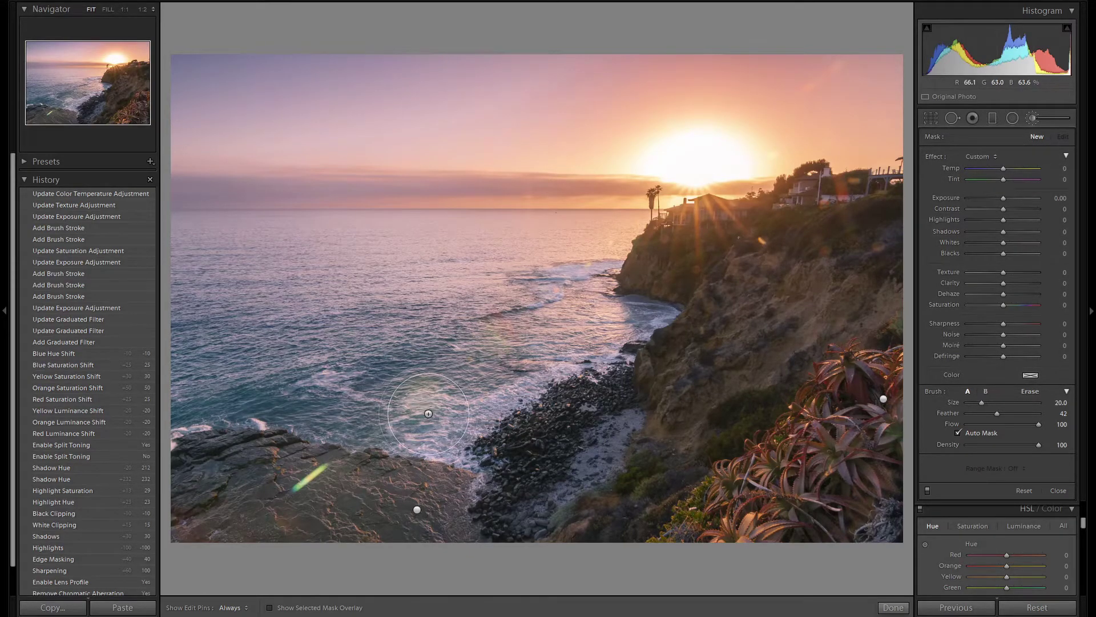
pyautogui.press('h')
pyautogui.keyDown('shift'); pyautogui.click(614, 311); pyautogui.keyUp('shift')
pyautogui.press('h')
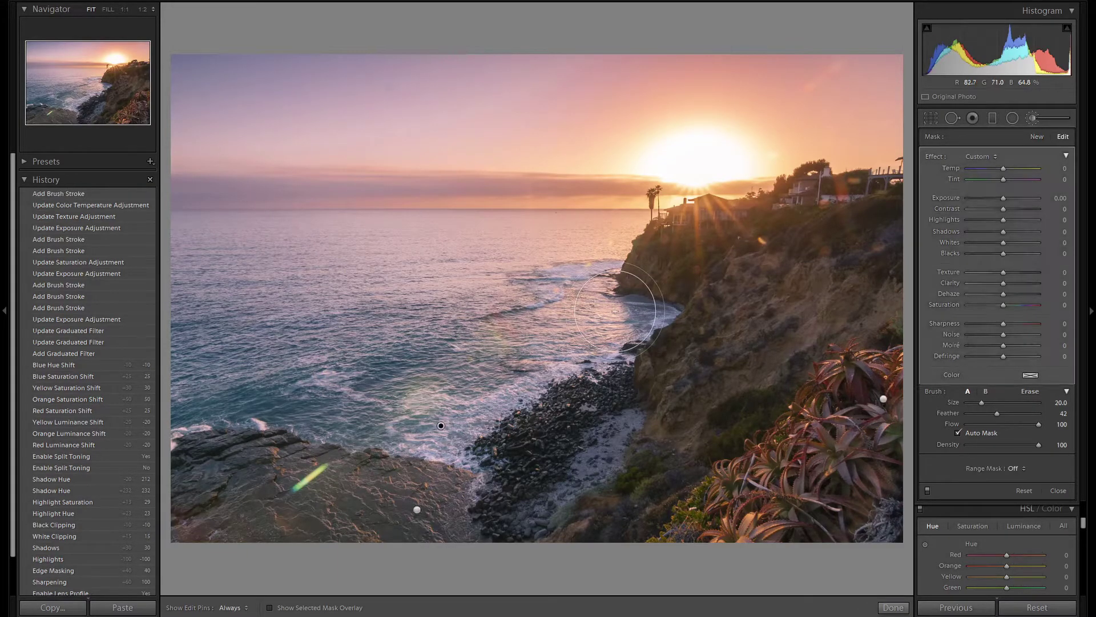
pyautogui.press('o')
pyautogui.press('[')
pyautogui.press('[')
pyautogui.press('[')
pyautogui.press('h')
pyautogui.moveTo(634, 294)
pyautogui.mouseDown()
pyautogui.moveTo(649, 313)
pyautogui.moveTo(613, 344)
pyautogui.moveTo(510, 364)
pyautogui.moveTo(448, 419)
pyautogui.moveTo(420, 418)
pyautogui.moveTo(451, 441)
pyautogui.mouseUp()
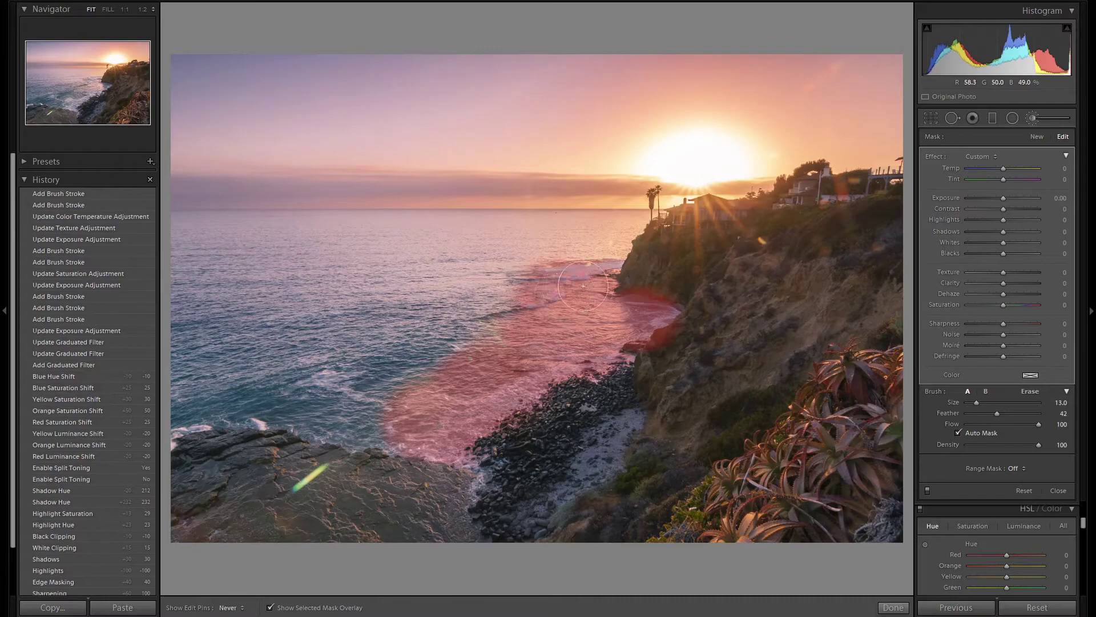
pyautogui.press('o')
pyautogui.press('h')
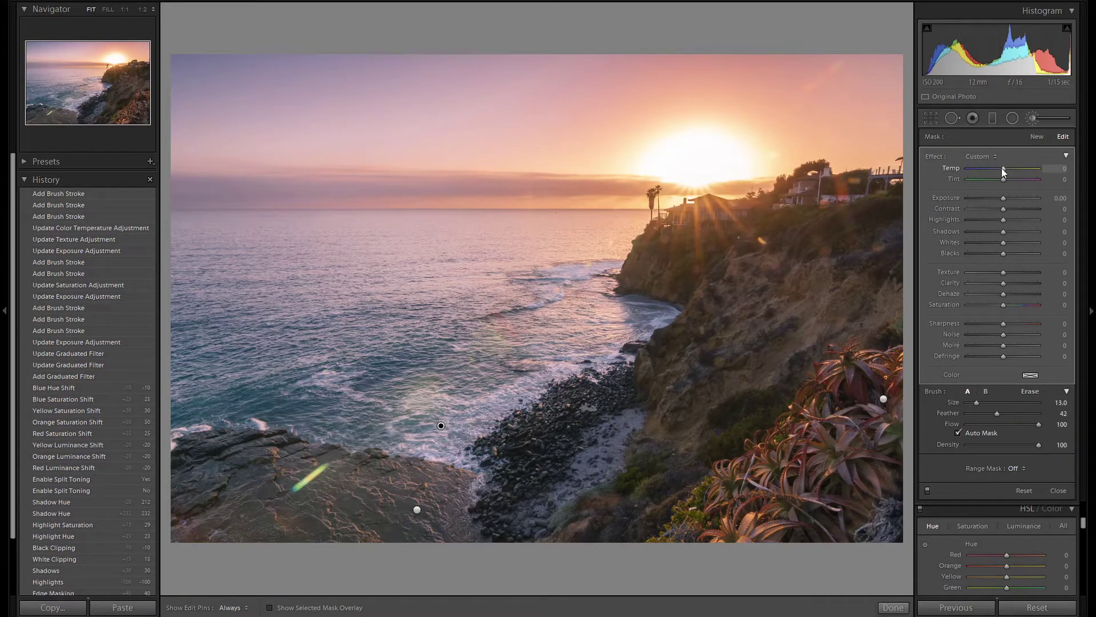
pyautogui.moveTo(1001, 168); pyautogui.dragTo(1002, 168)
pyautogui.click(1004, 198)
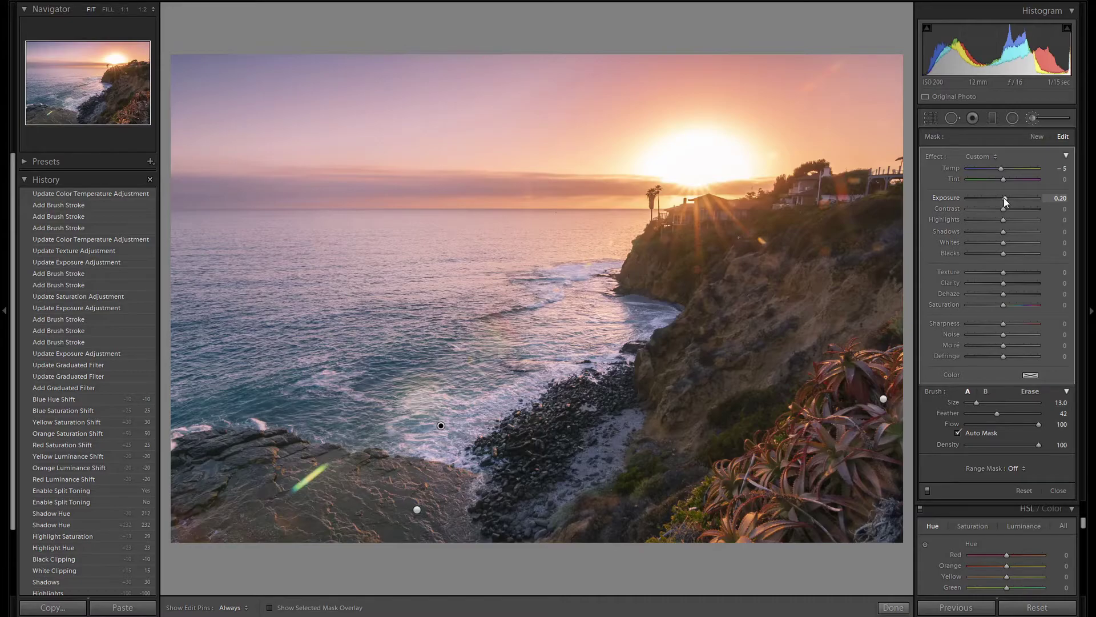
# Brush a new size 22 adjustment mask over the teal water above the rock ledge and set its exposure to 0.20
pyautogui.click(1034, 136)
pyautogui.scroll(9, 308, 345)
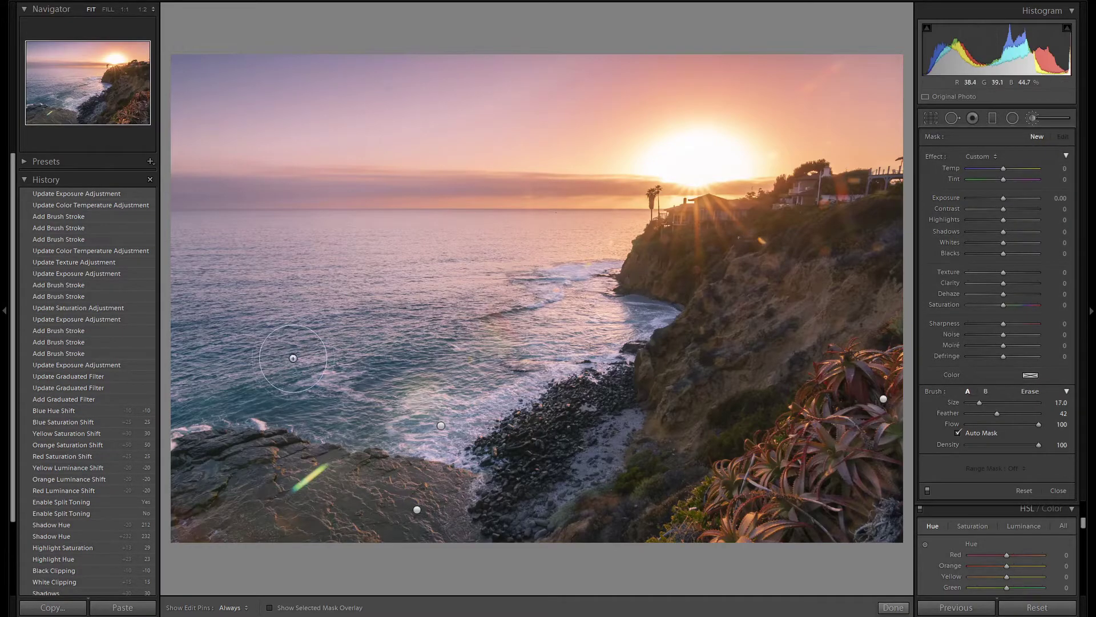
pyautogui.press('h')
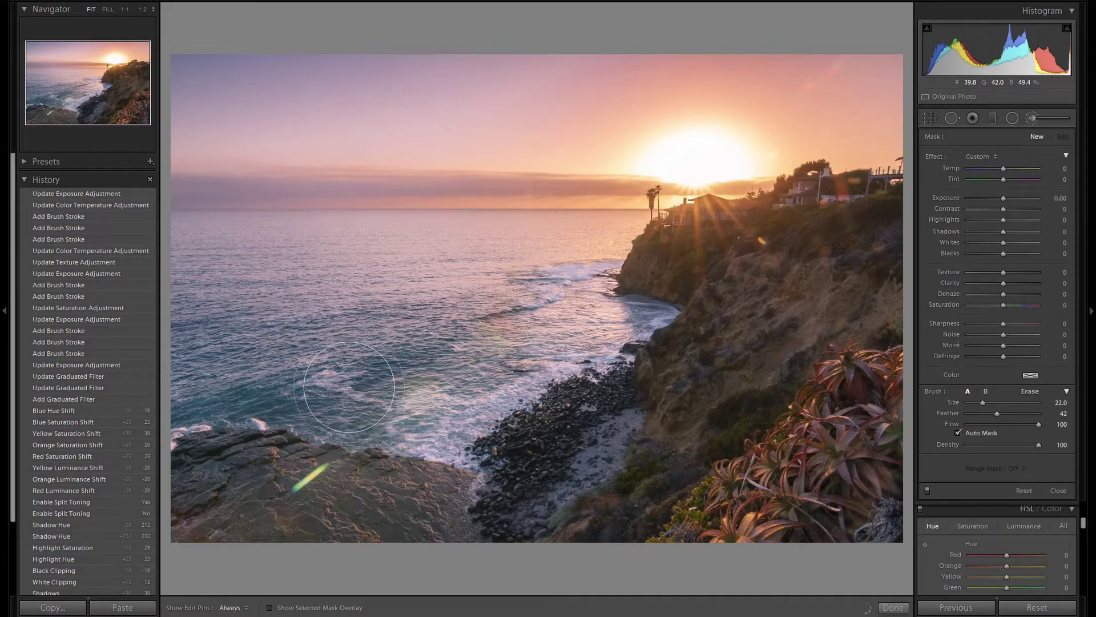
pyautogui.moveTo(349, 387); pyautogui.dragTo(260, 367)
pyautogui.press('o')
pyautogui.moveTo(421, 343)
pyautogui.mouseDown()
pyautogui.moveTo(463, 360)
pyautogui.moveTo(431, 344)
pyautogui.moveTo(291, 326)
pyautogui.moveTo(193, 328)
pyautogui.moveTo(180, 330)
pyautogui.moveTo(177, 384)
pyautogui.mouseUp()
pyautogui.press('h')
pyautogui.press('o')
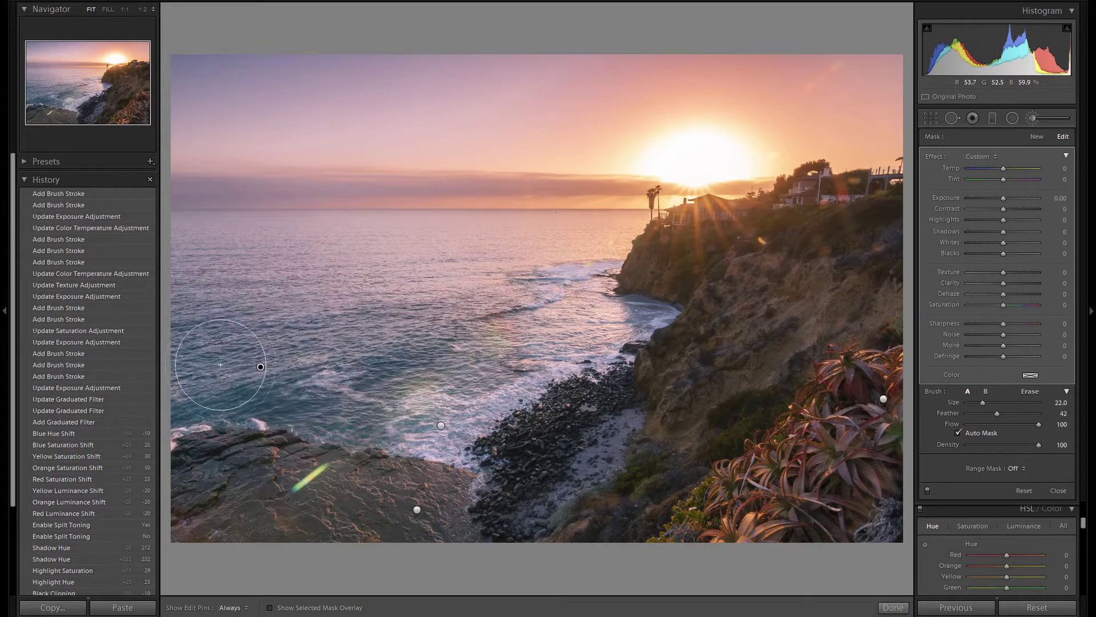
pyautogui.click(1005, 198)
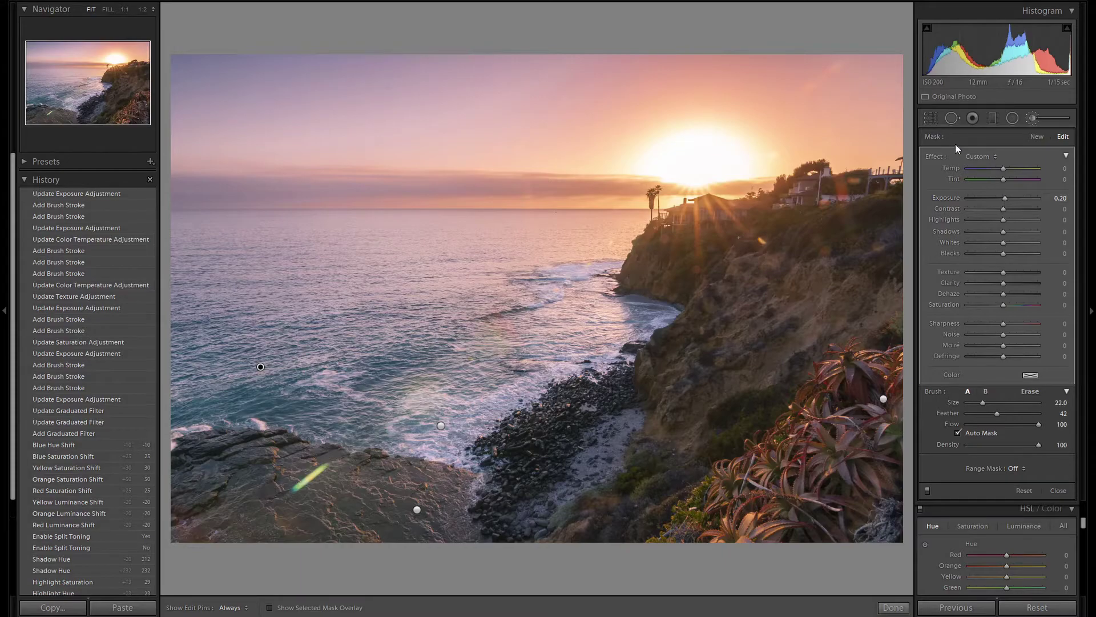
# Remove the green lens flare streak on the foreground rock with the healing brush at size 75
pyautogui.click(953, 118)
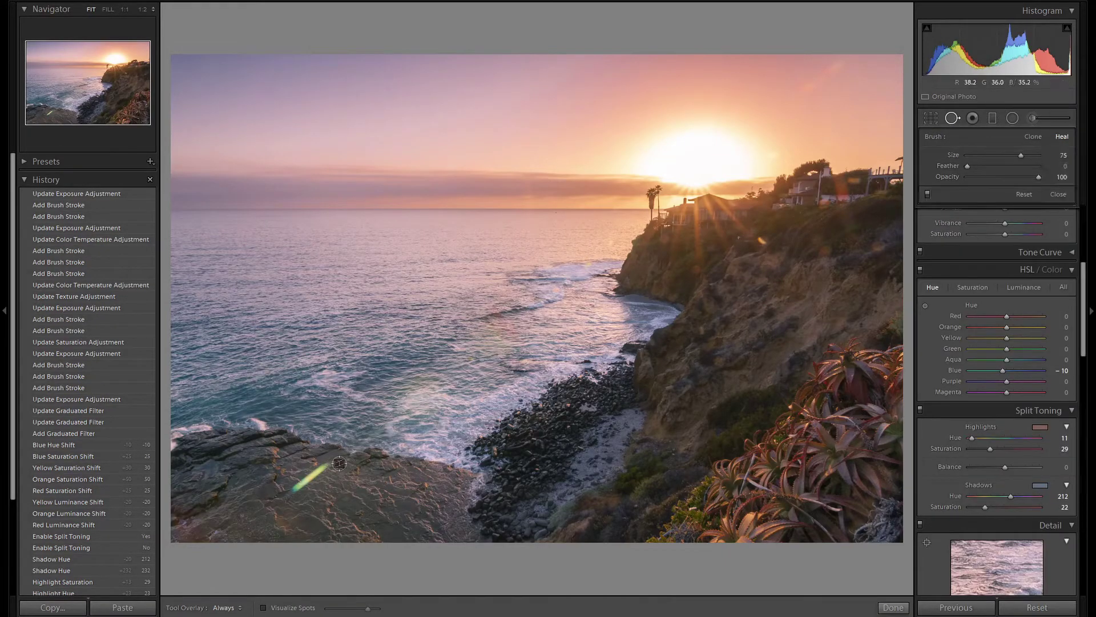
pyautogui.moveTo(326, 464); pyautogui.dragTo(326, 463)
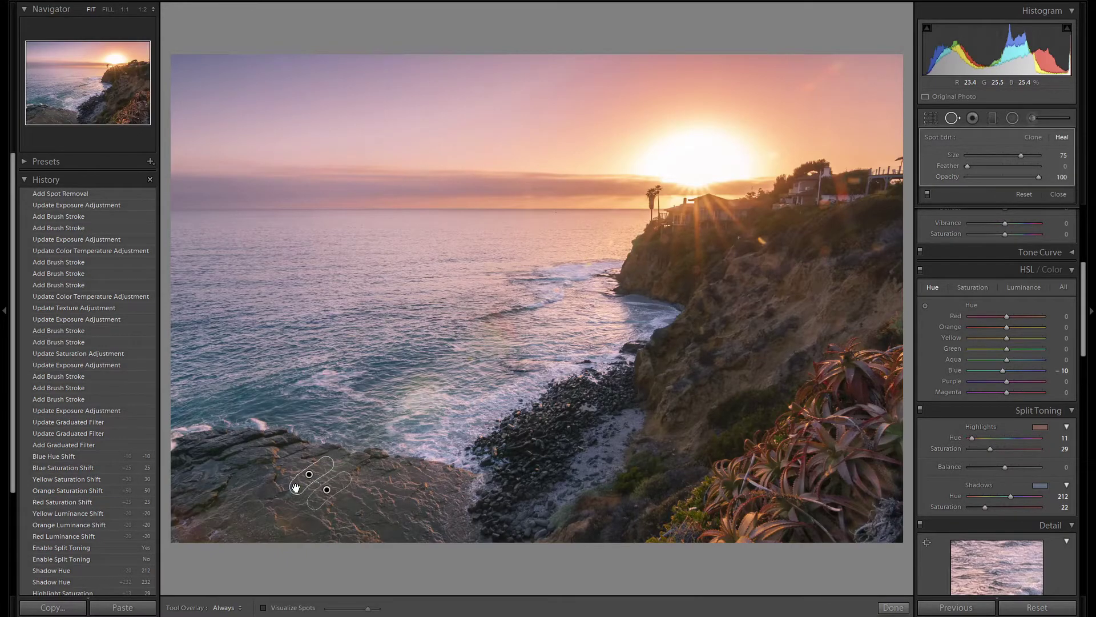
# Visualize spots and heal the dust spots in the upper sky away from the sun, then leave spot removal
pyautogui.click(305, 609)
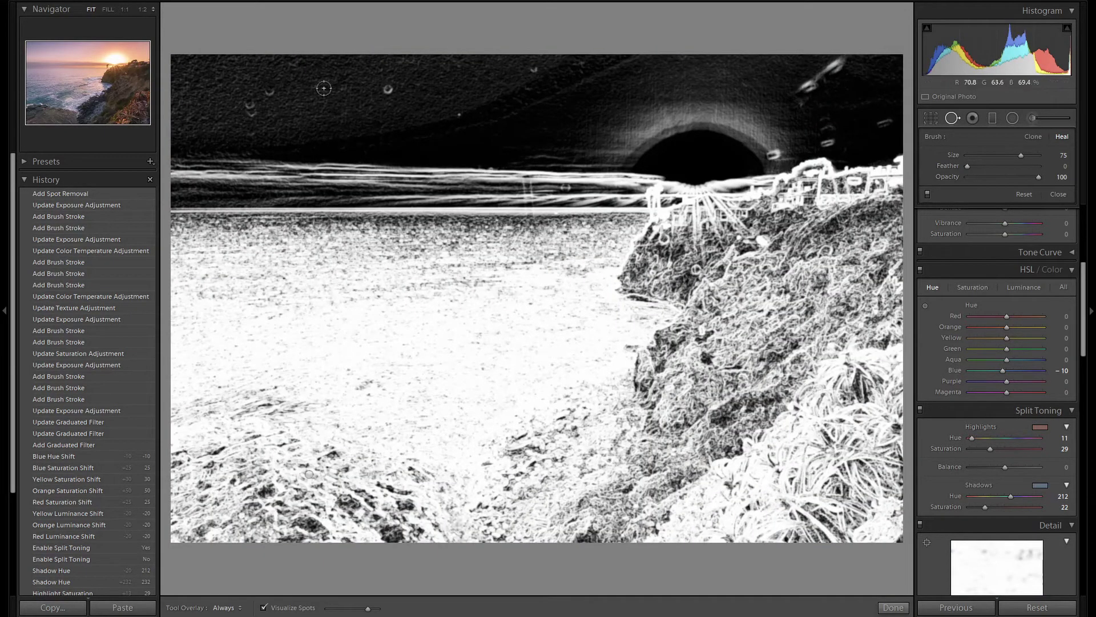
pyautogui.click(385, 90)
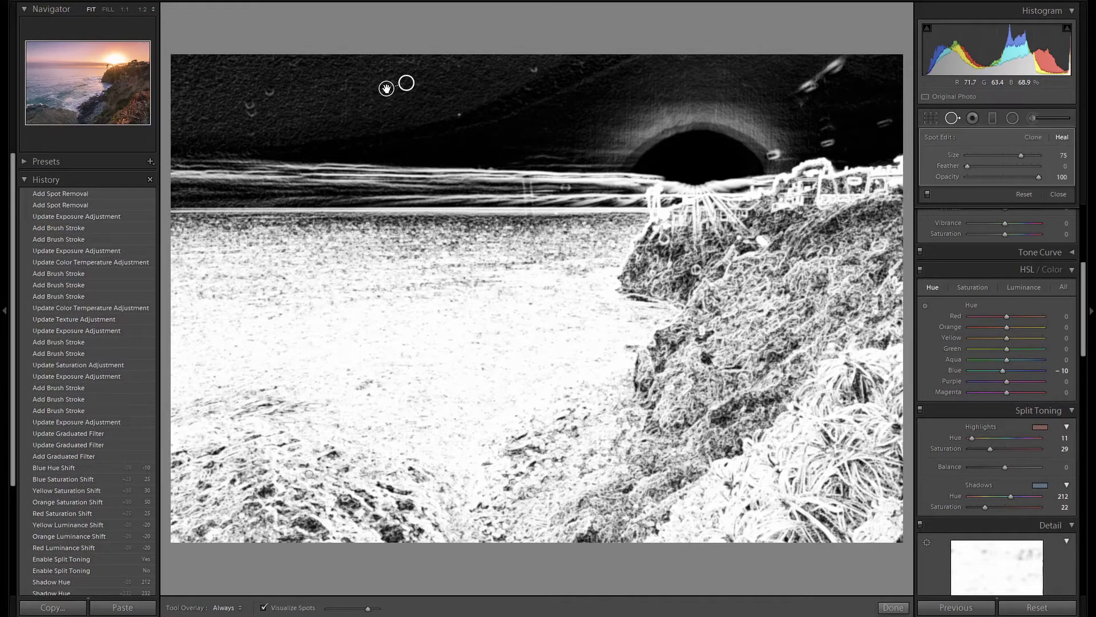
pyautogui.click(387, 89)
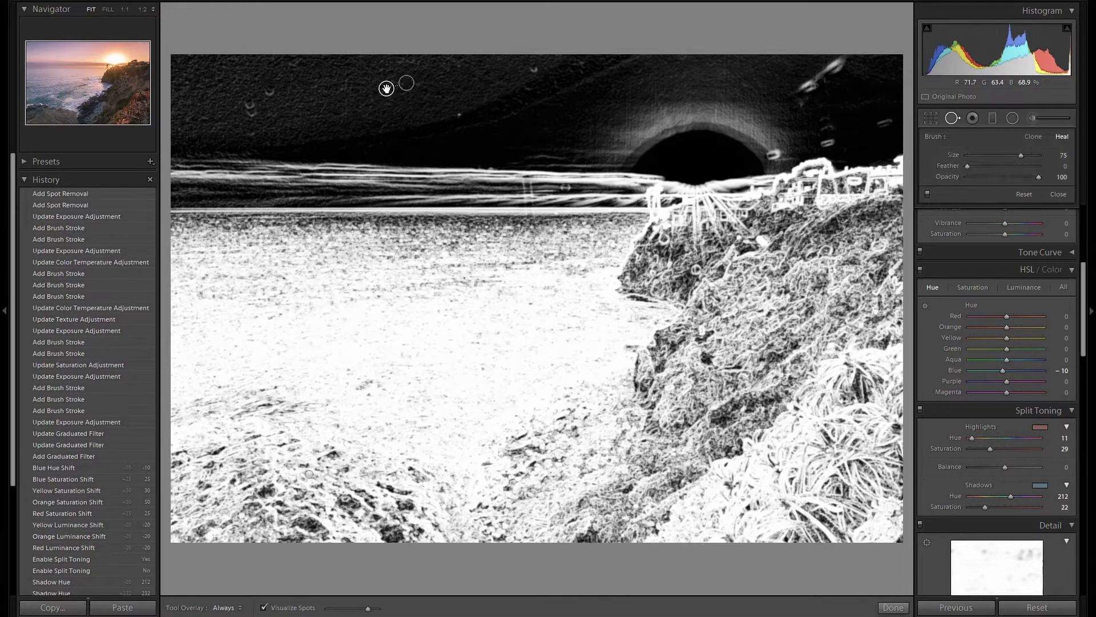
pyautogui.click(269, 92)
pyautogui.moveTo(253, 103); pyautogui.dragTo(252, 112)
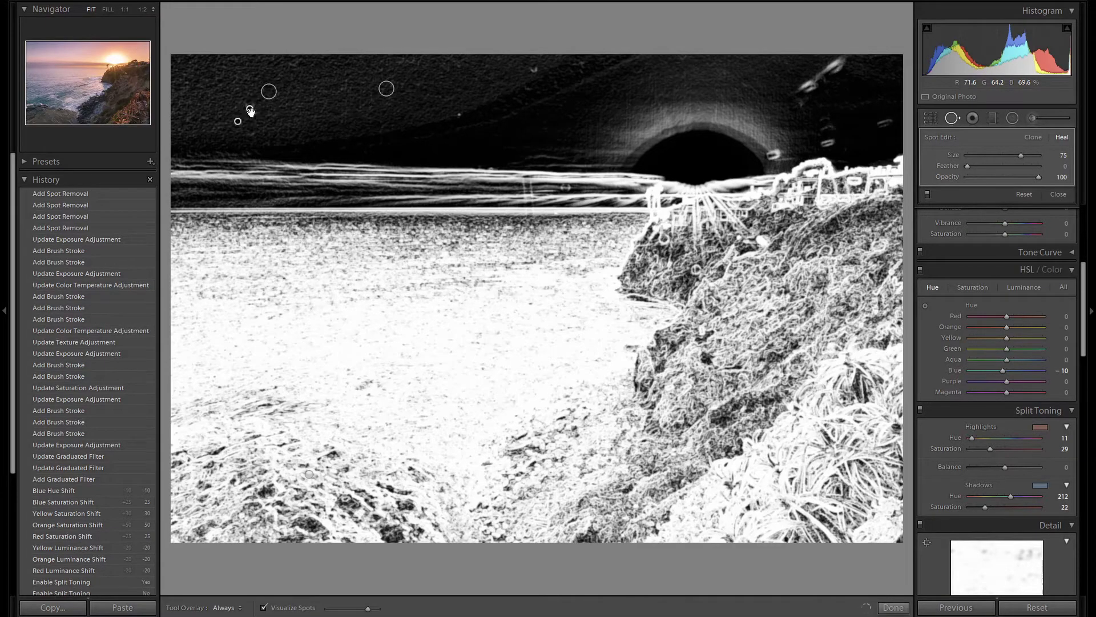
pyautogui.click(250, 110)
pyautogui.click(534, 67)
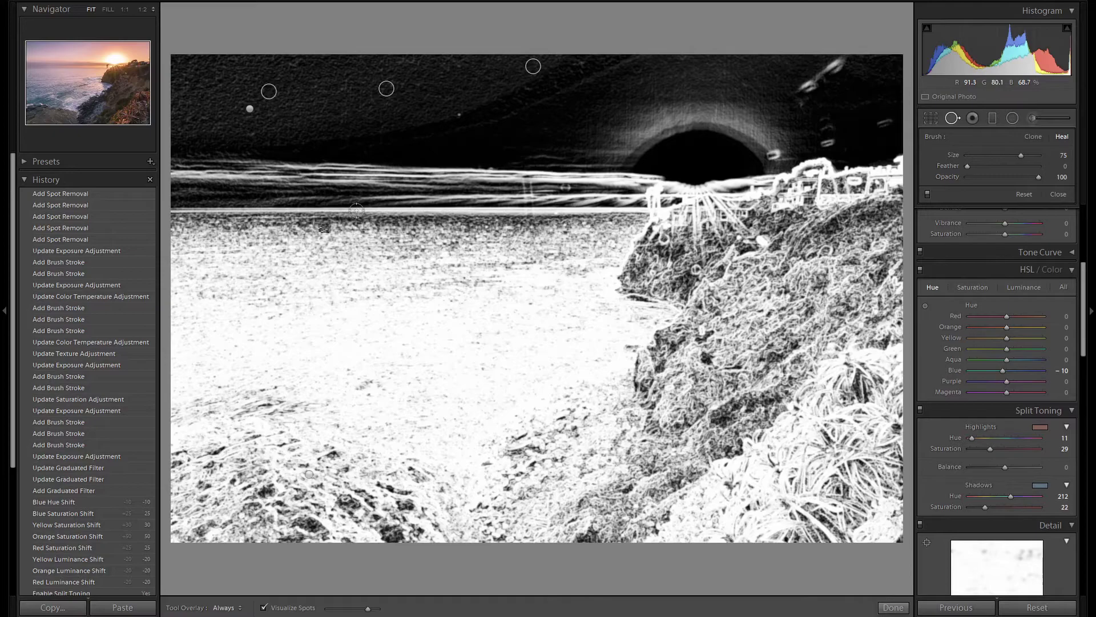
pyautogui.click(295, 609)
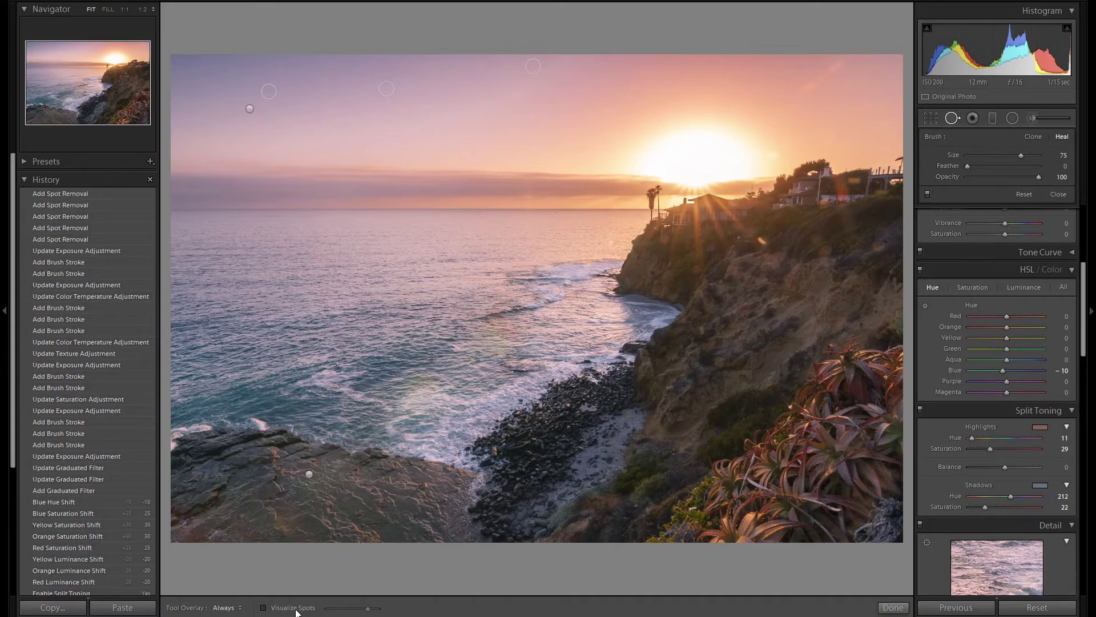
pyautogui.click(962, 117)
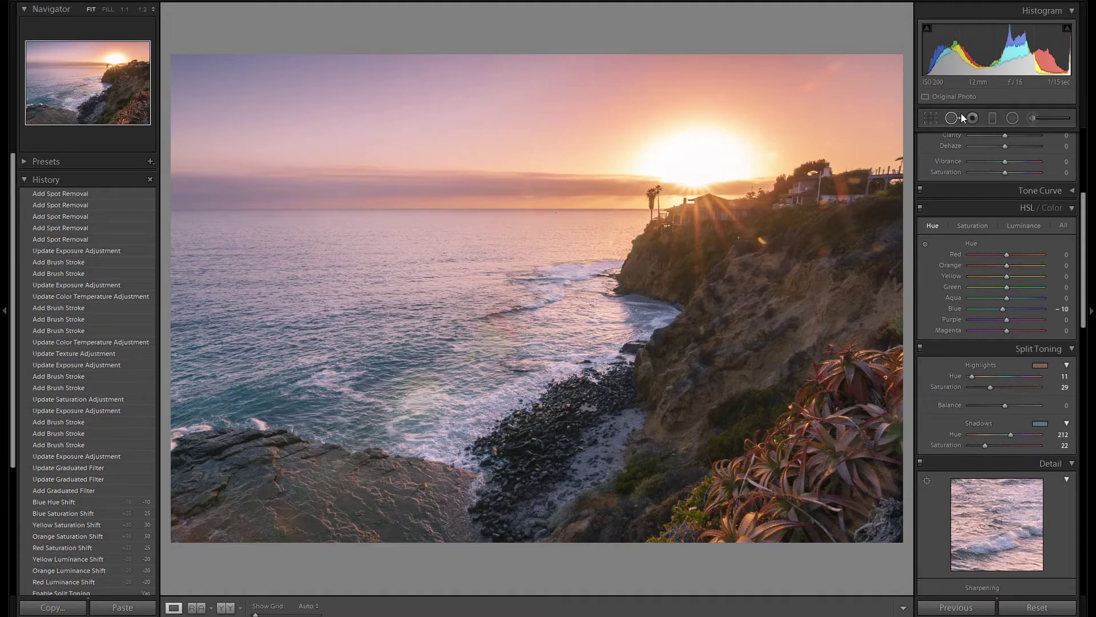